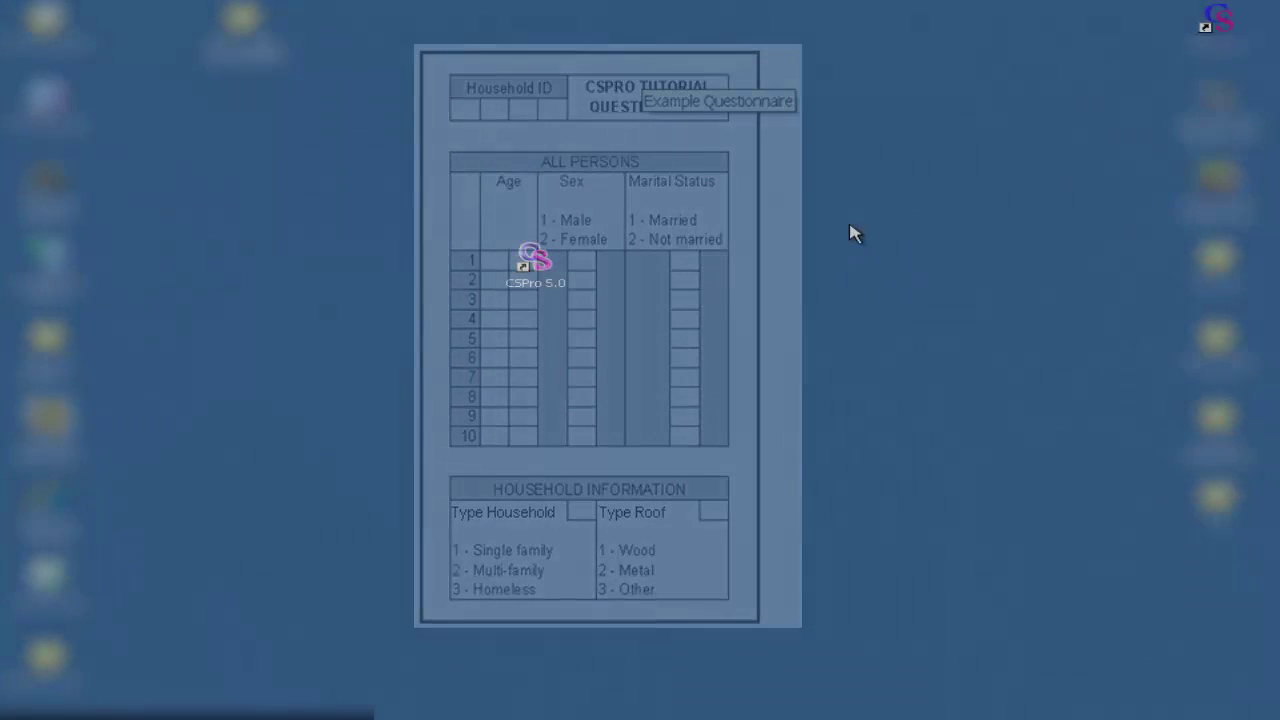
- Start CSPro 5.0 and create a new data entry application named MyEntry in the MyCSProTutorial folder
{"action": "double_click", "coordinate": [530, 266]}
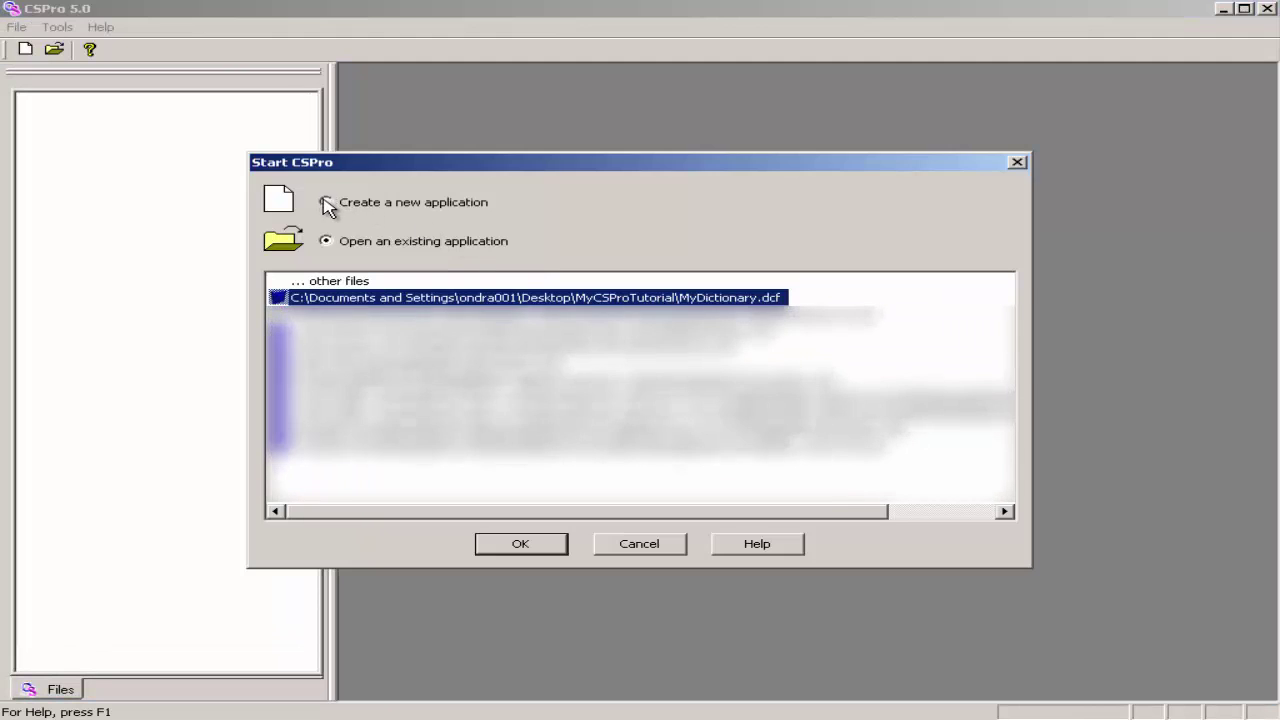
{"action": "left_click", "coordinate": [326, 202]}
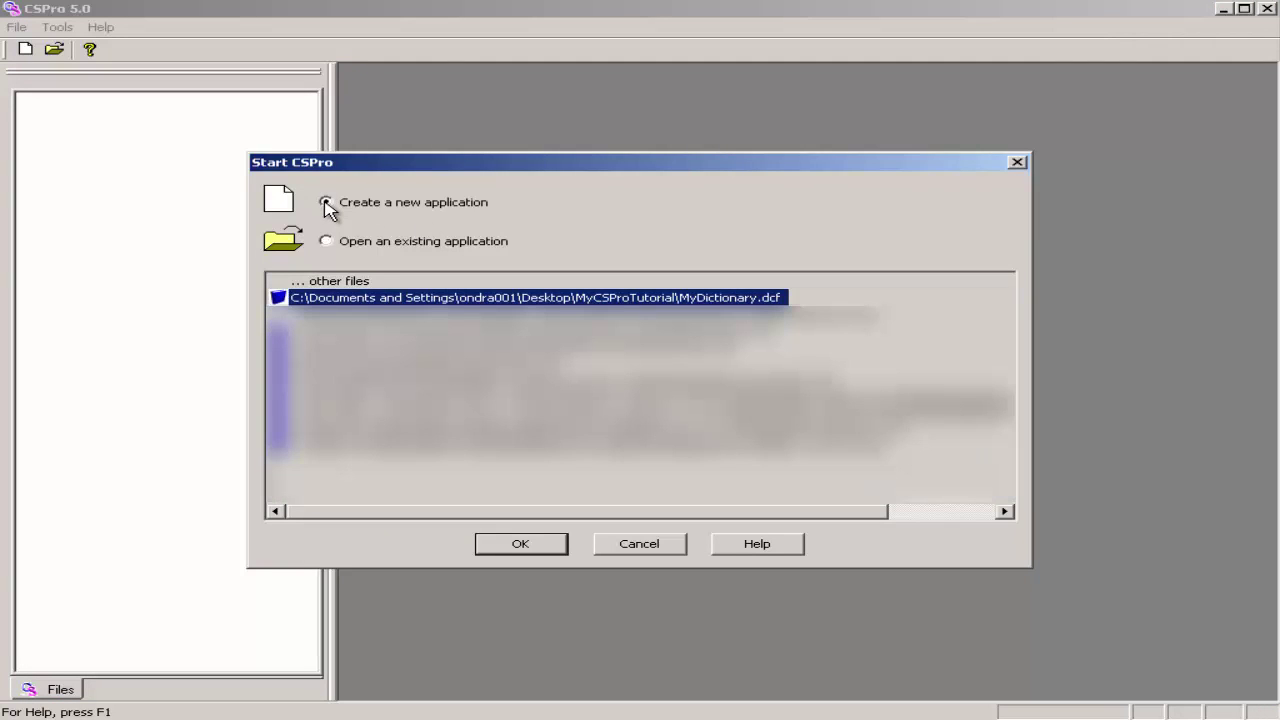
{"action": "left_click", "coordinate": [519, 550]}
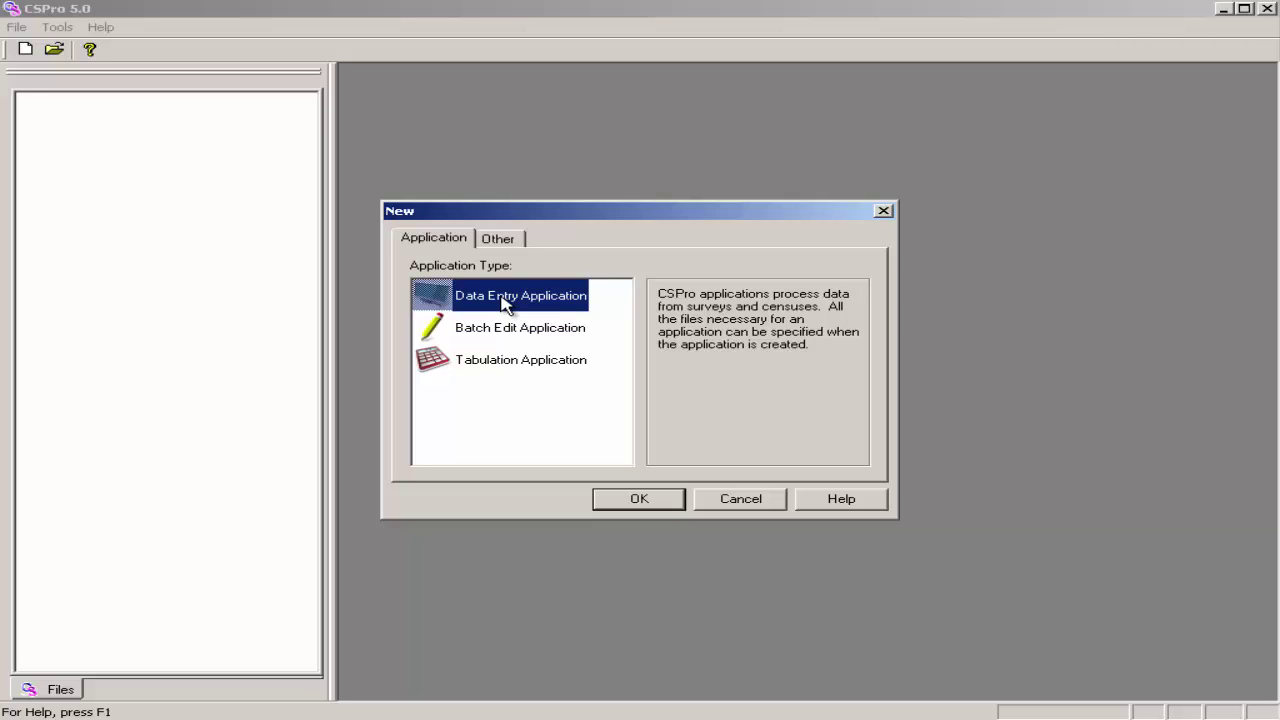
{"action": "left_click", "coordinate": [632, 503]}
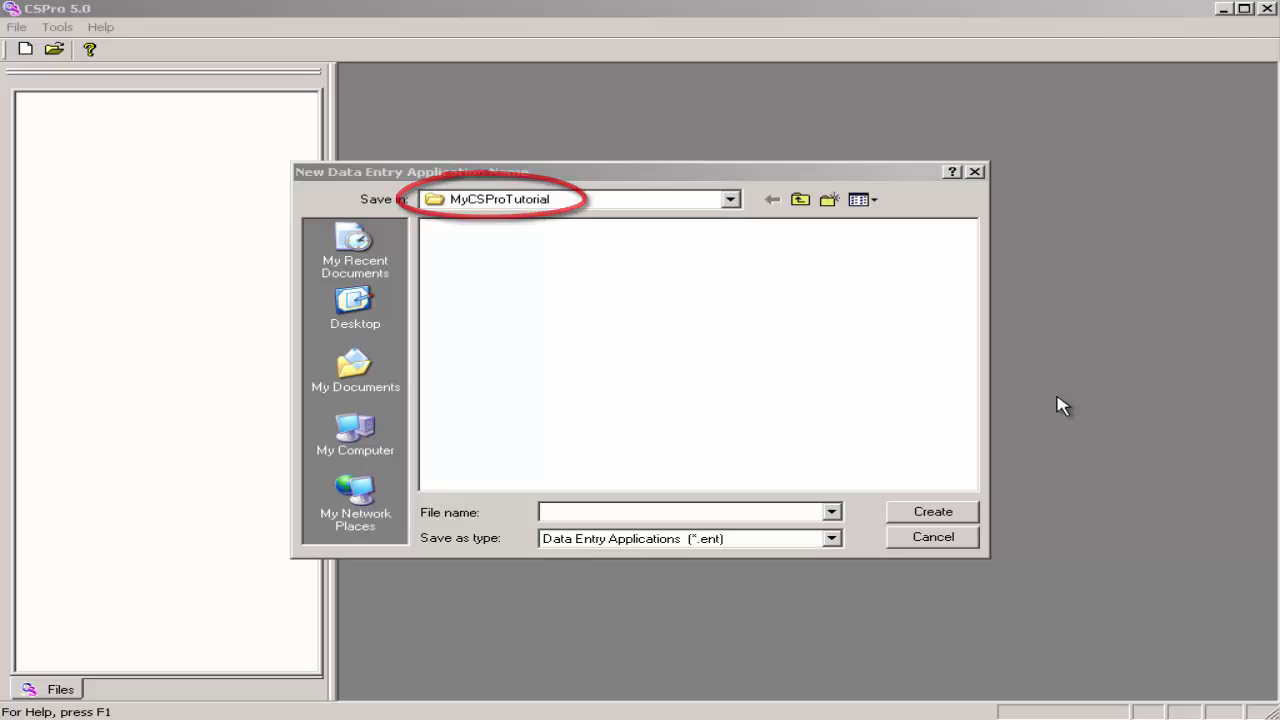
{"action": "left_click", "coordinate": [654, 518]}
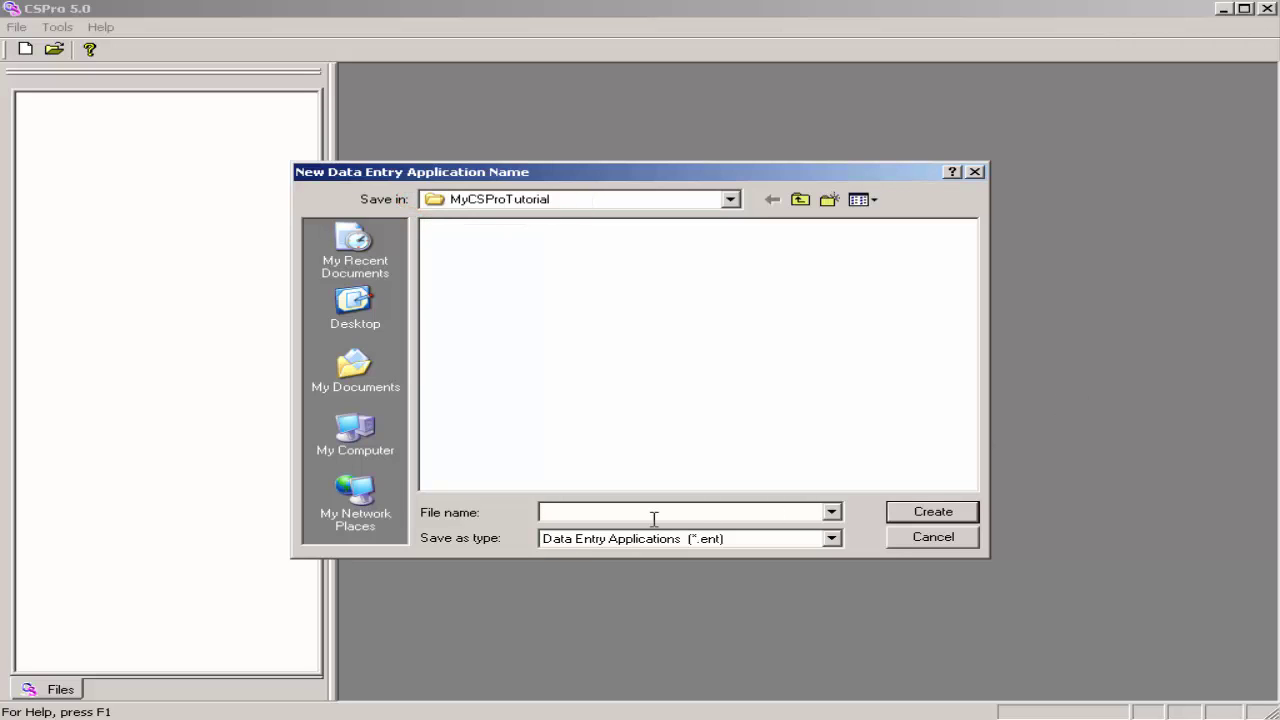
{"action": "type", "text": "M"}
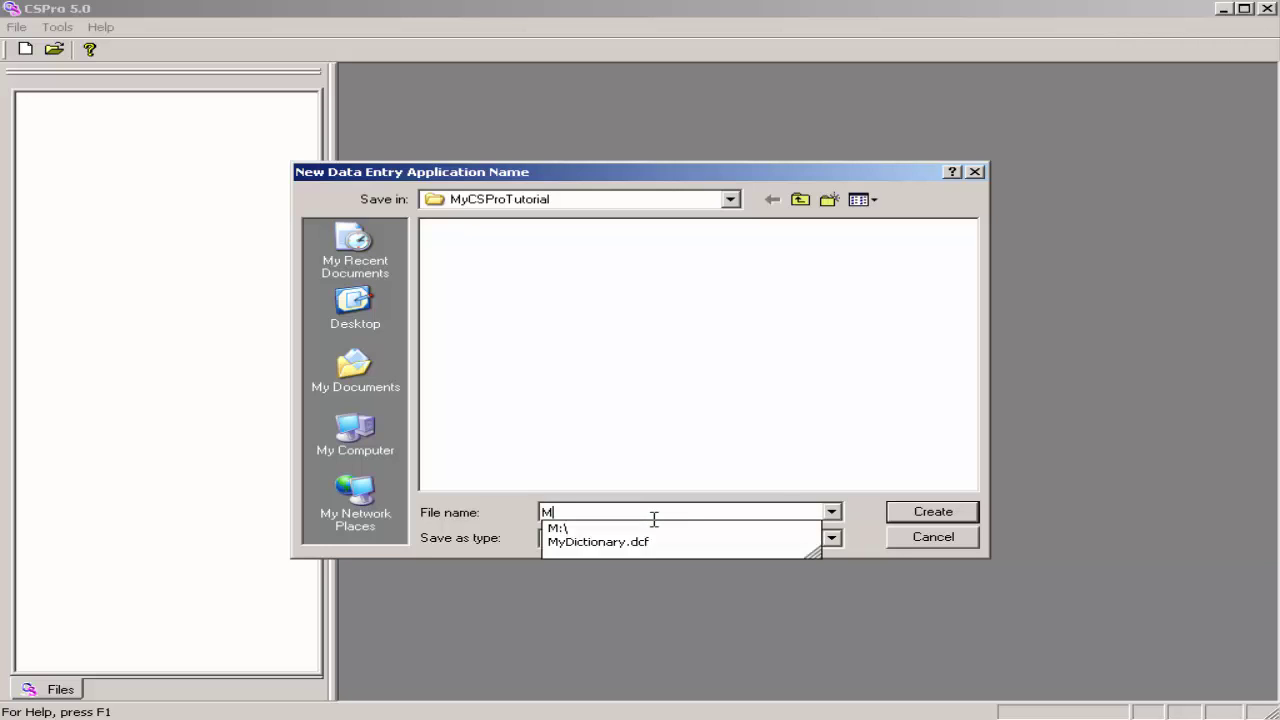
{"action": "type", "text": "yEntry"}
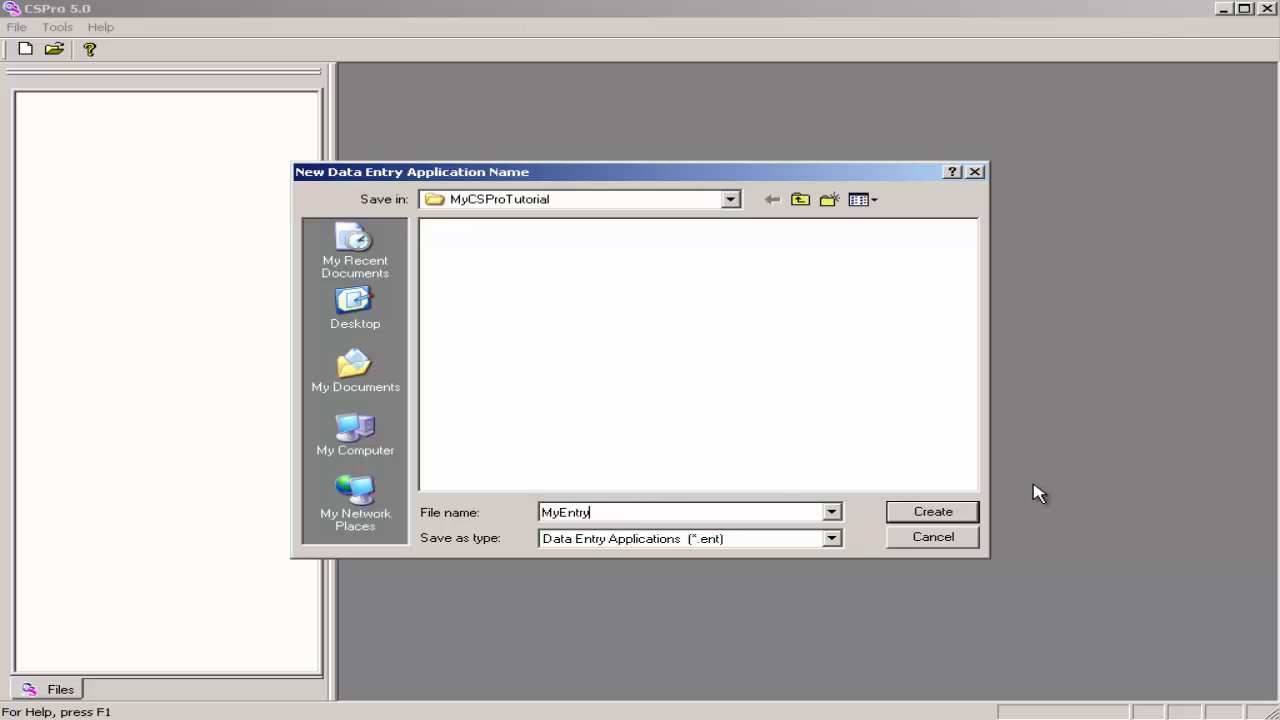
{"action": "left_click", "coordinate": [906, 515]}
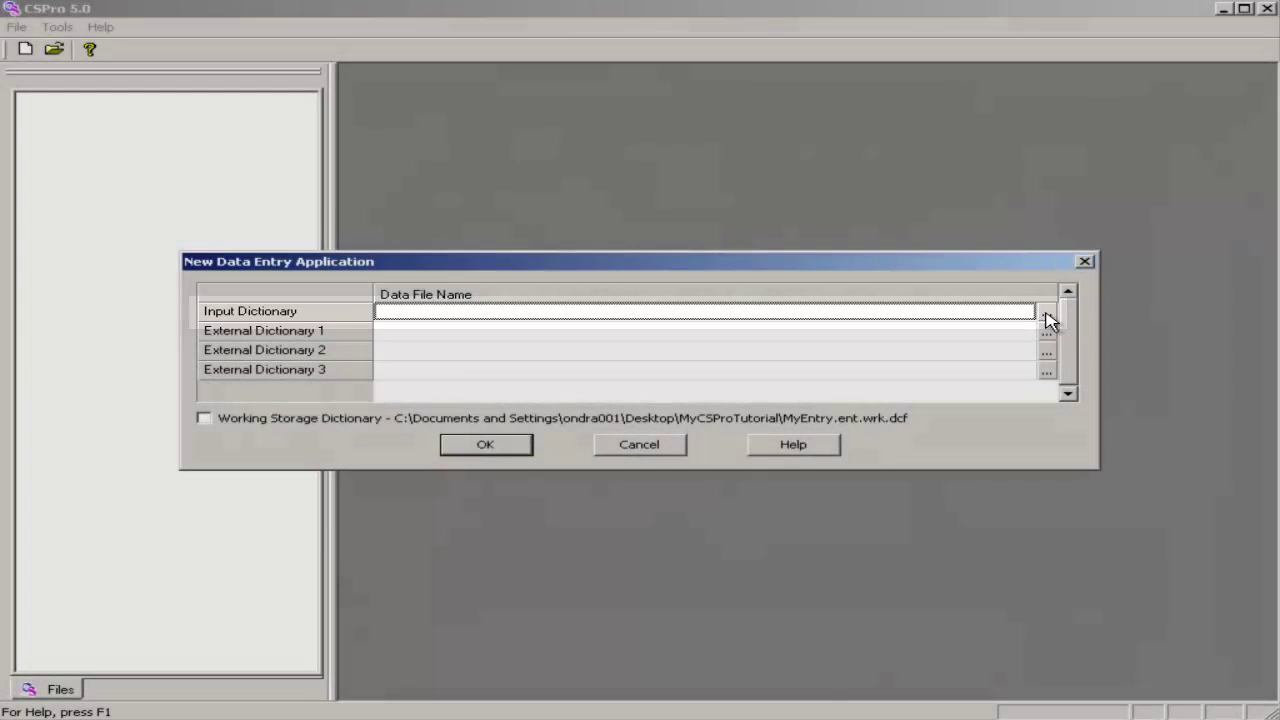
- Use MyDictionary.dcf as the input dictionary and generate forms from it with labels, text left, horizontal rosters and subitems
{"action": "left_click", "coordinate": [1046, 318]}
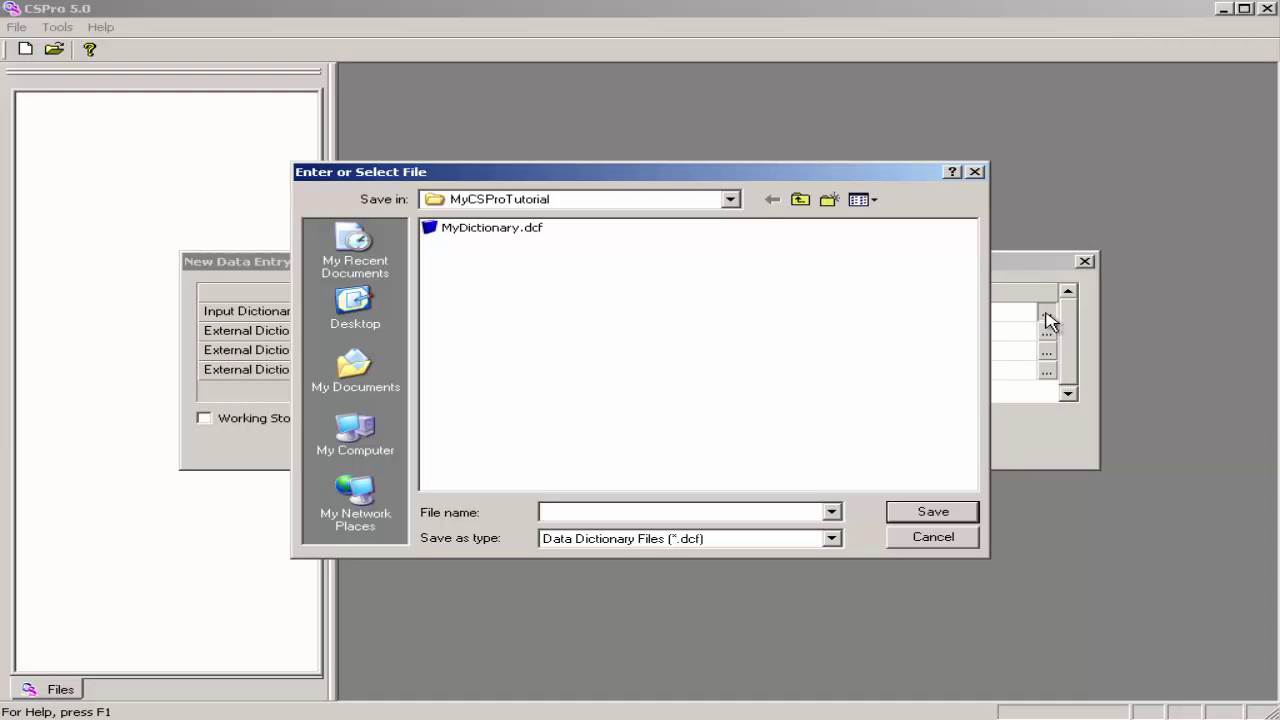
{"action": "left_click", "coordinate": [470, 232]}
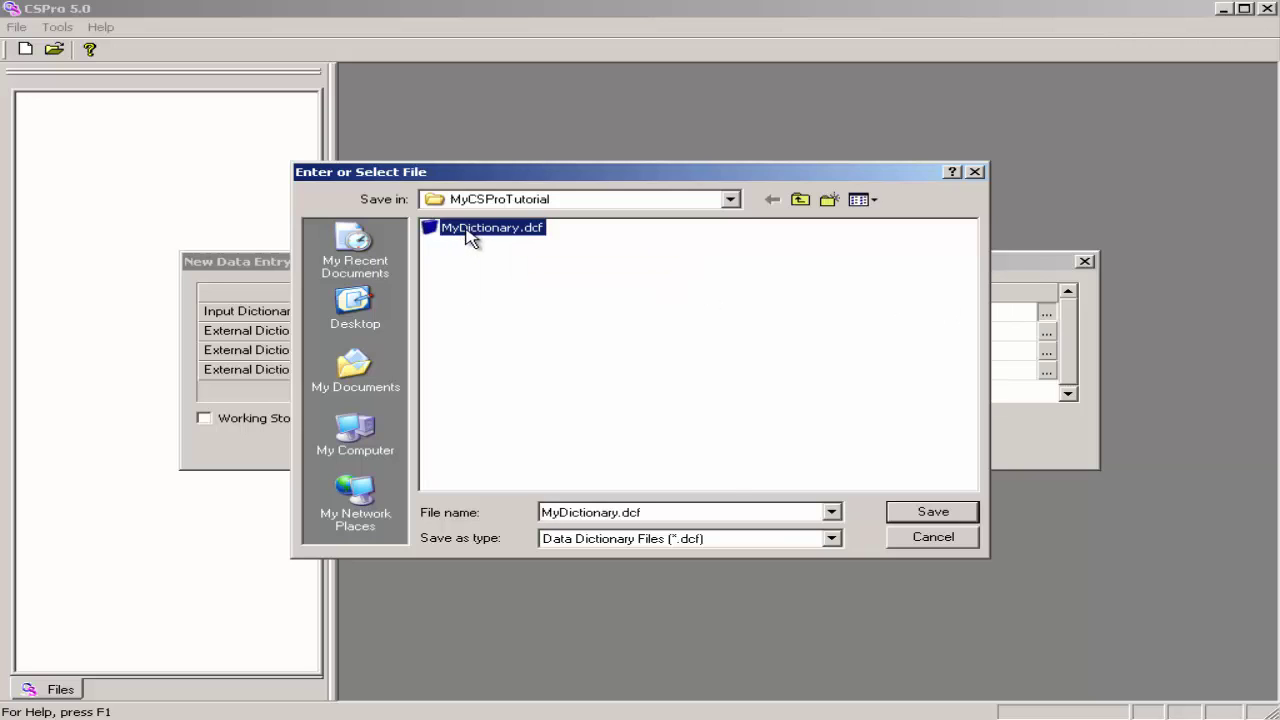
{"action": "left_click", "coordinate": [933, 512]}
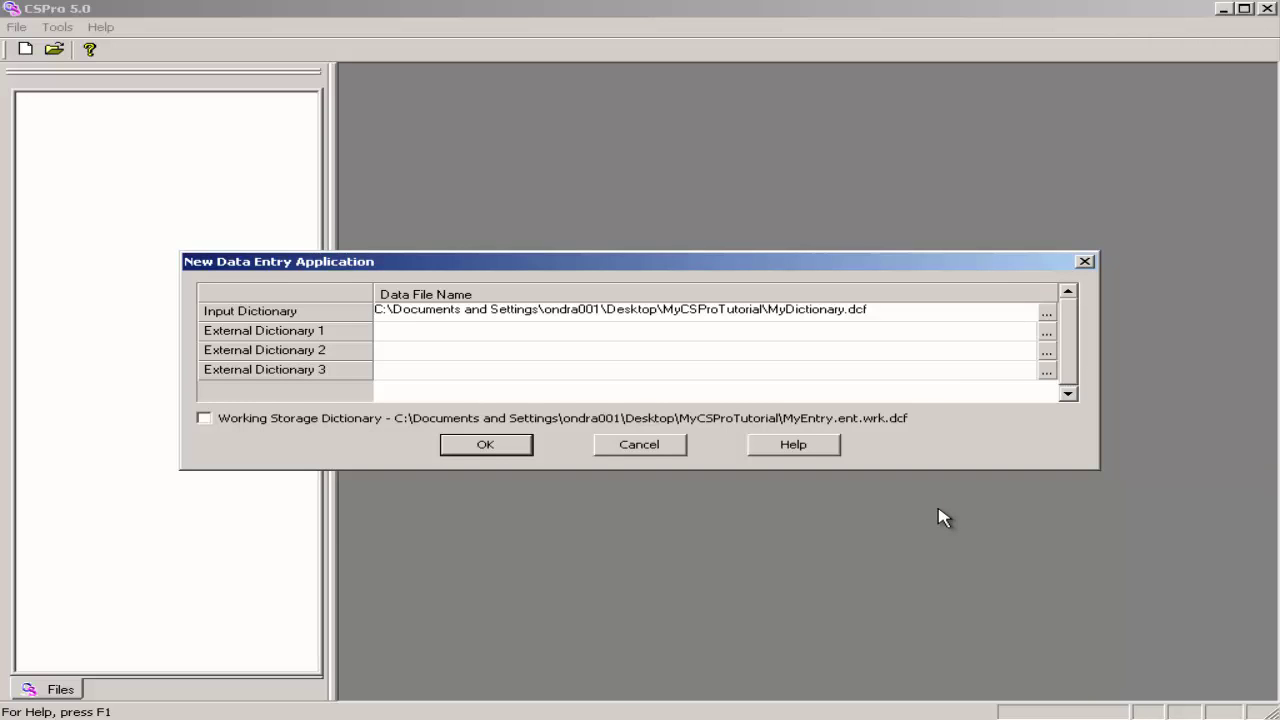
{"action": "left_click", "coordinate": [489, 446]}
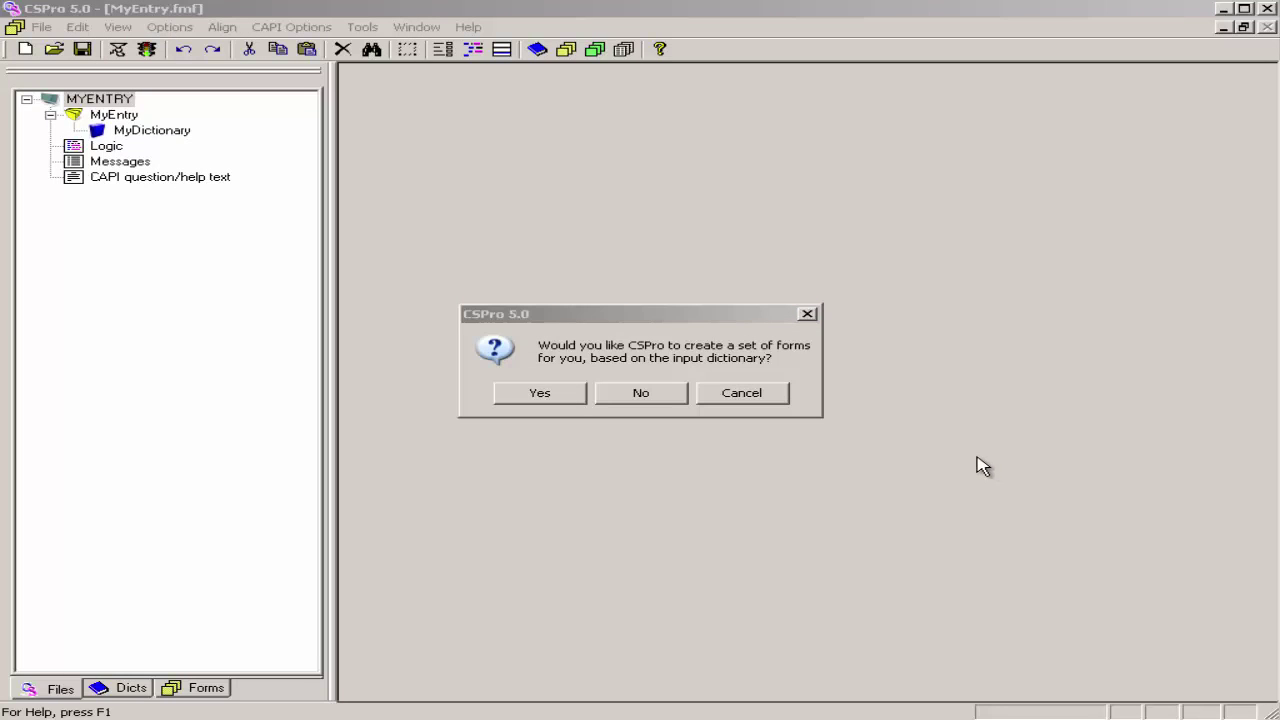
{"action": "left_click", "coordinate": [539, 393]}
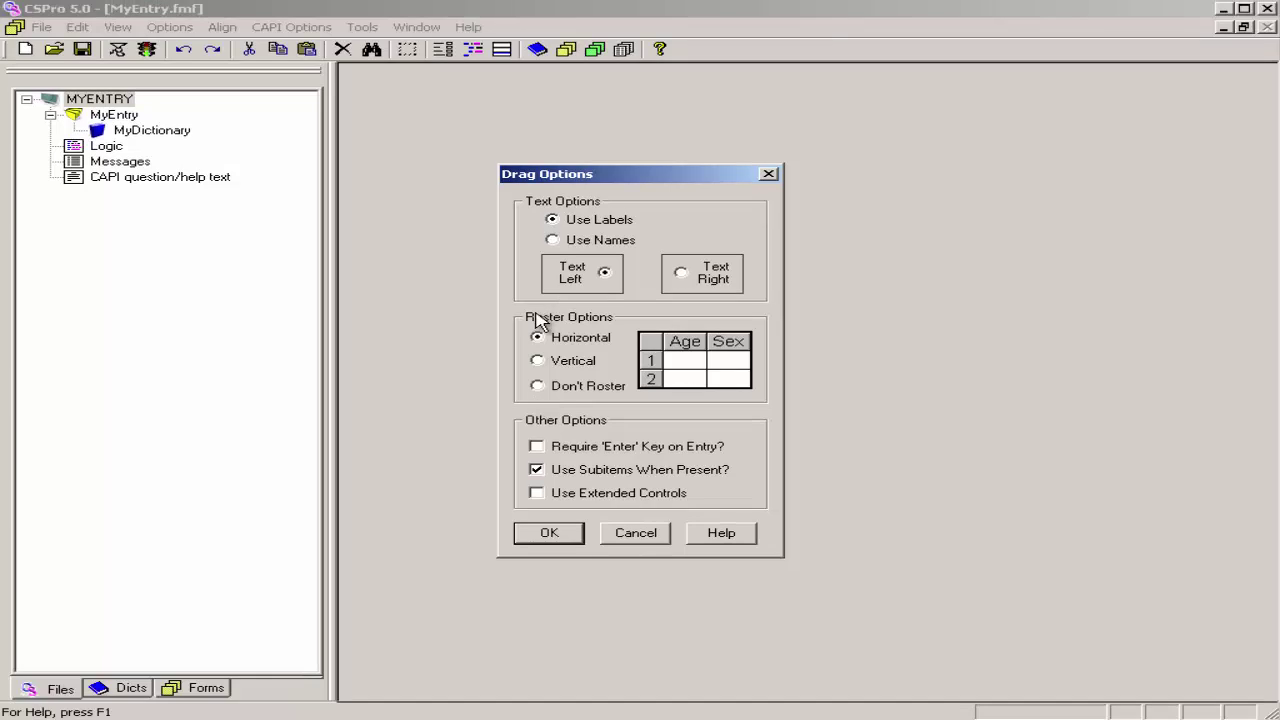
{"action": "left_click", "coordinate": [549, 533]}
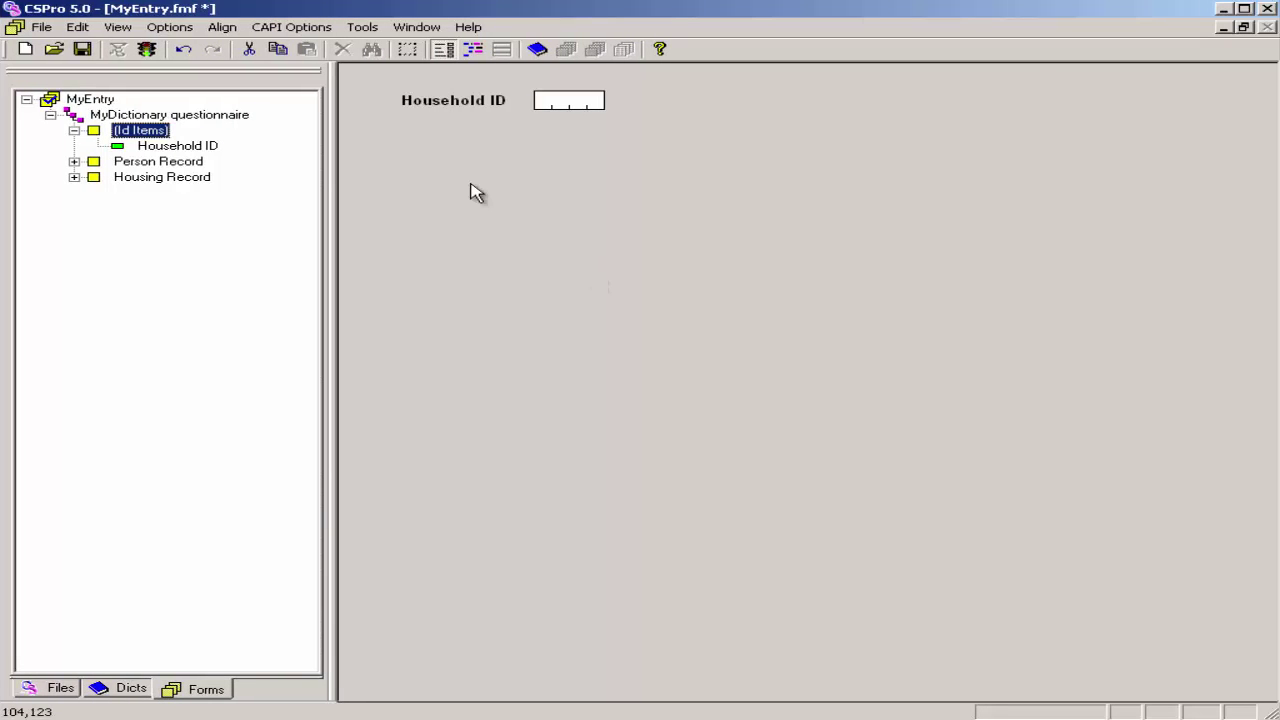
- Review the generated ID, person record and housing record forms one after another
{"action": "left_click", "coordinate": [150, 161]}
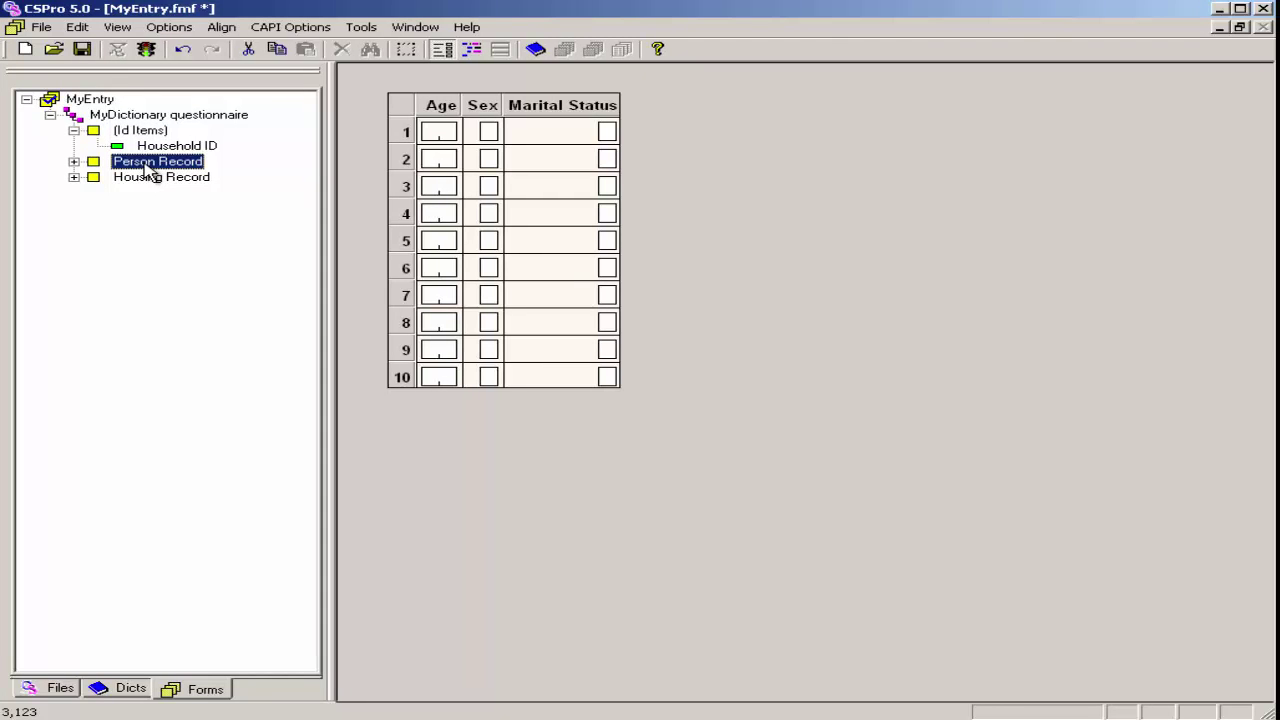
{"action": "left_click", "coordinate": [140, 182]}
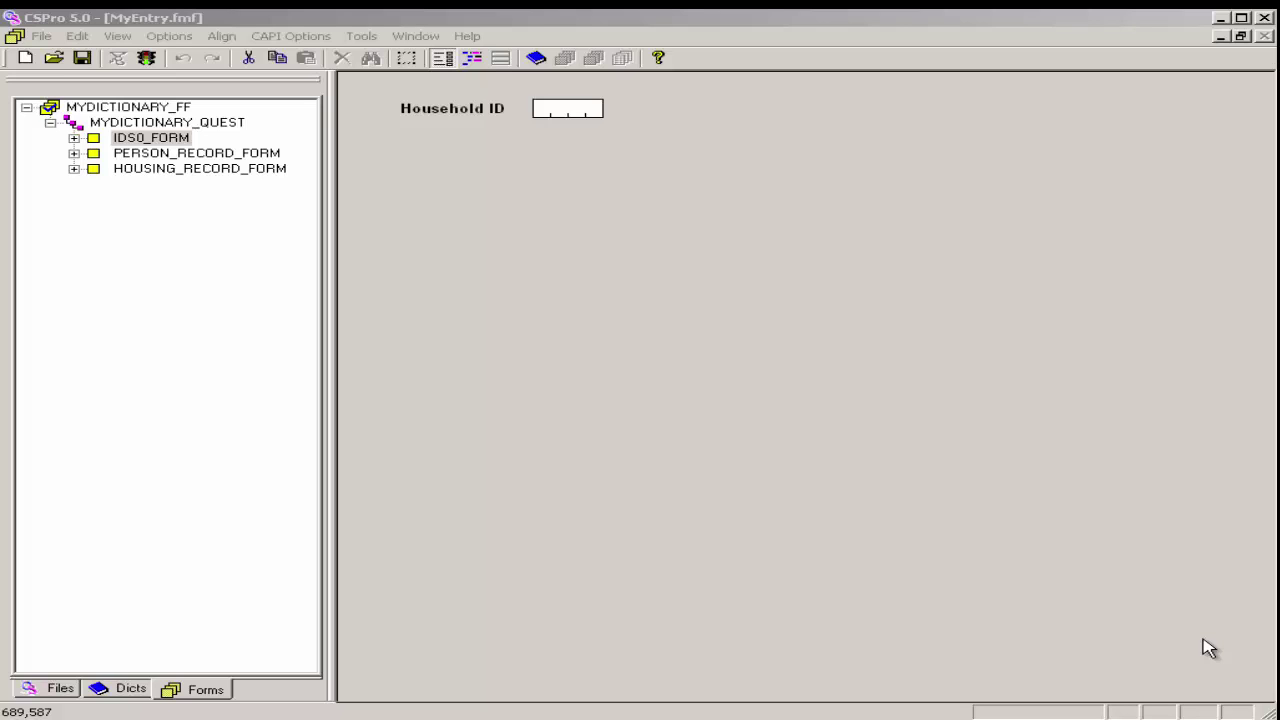
{"action": "left_click", "coordinate": [160, 138]}
{"action": "left_click", "coordinate": [179, 152]}
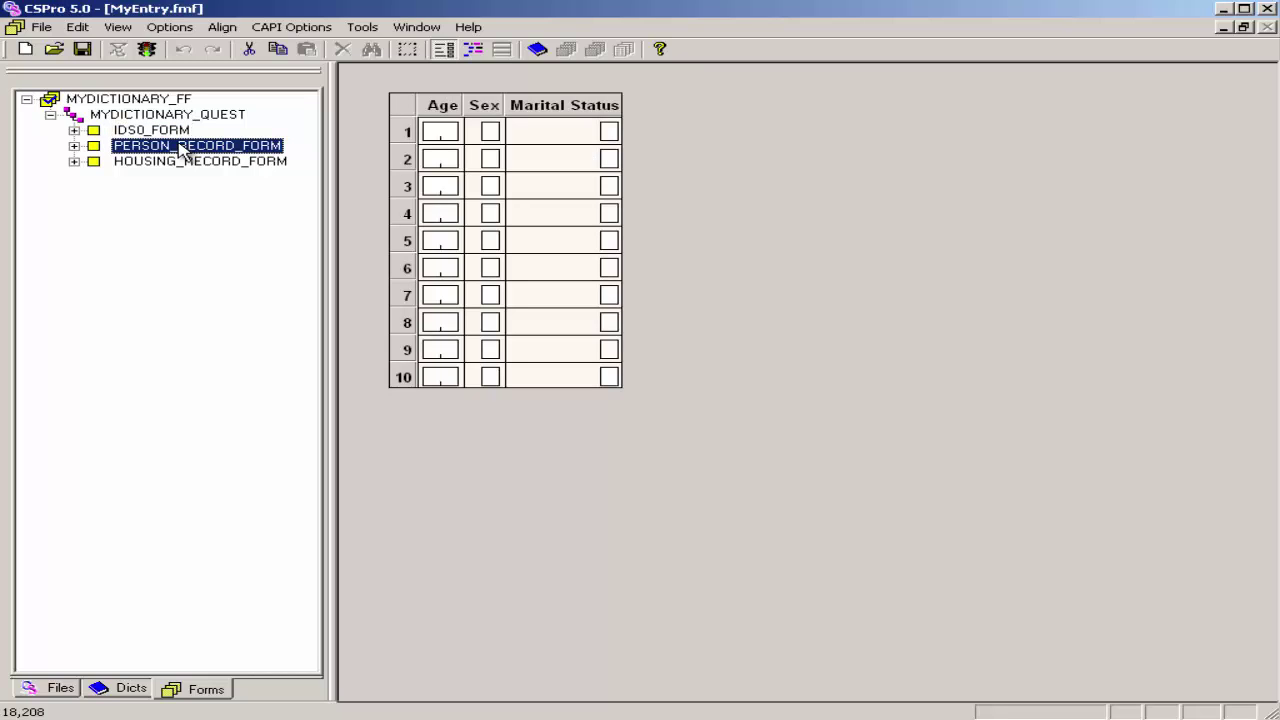
{"action": "left_click", "coordinate": [172, 165]}
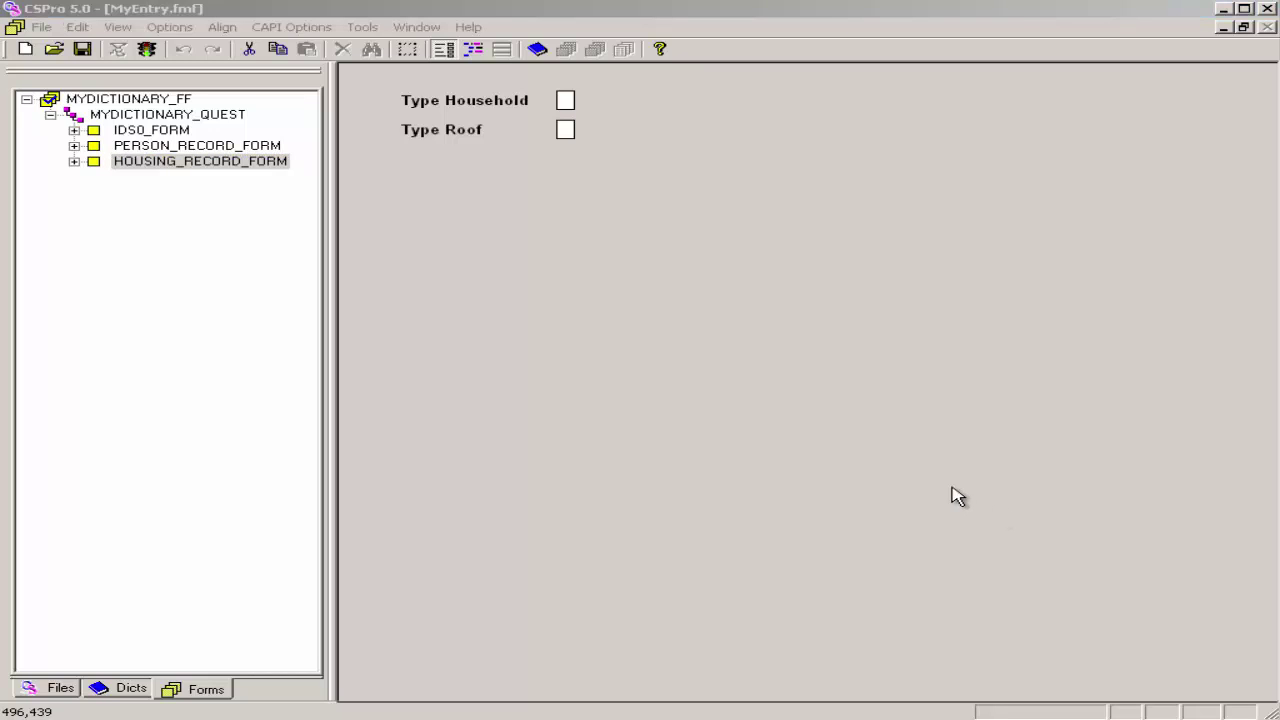
- Delete the HOUSING_RECORD_FORM and the PERSON_RECORD_FORM, keeping only the ID form
{"action": "left_click", "coordinate": [178, 166]}
{"action": "right_click", "coordinate": [176, 163]}
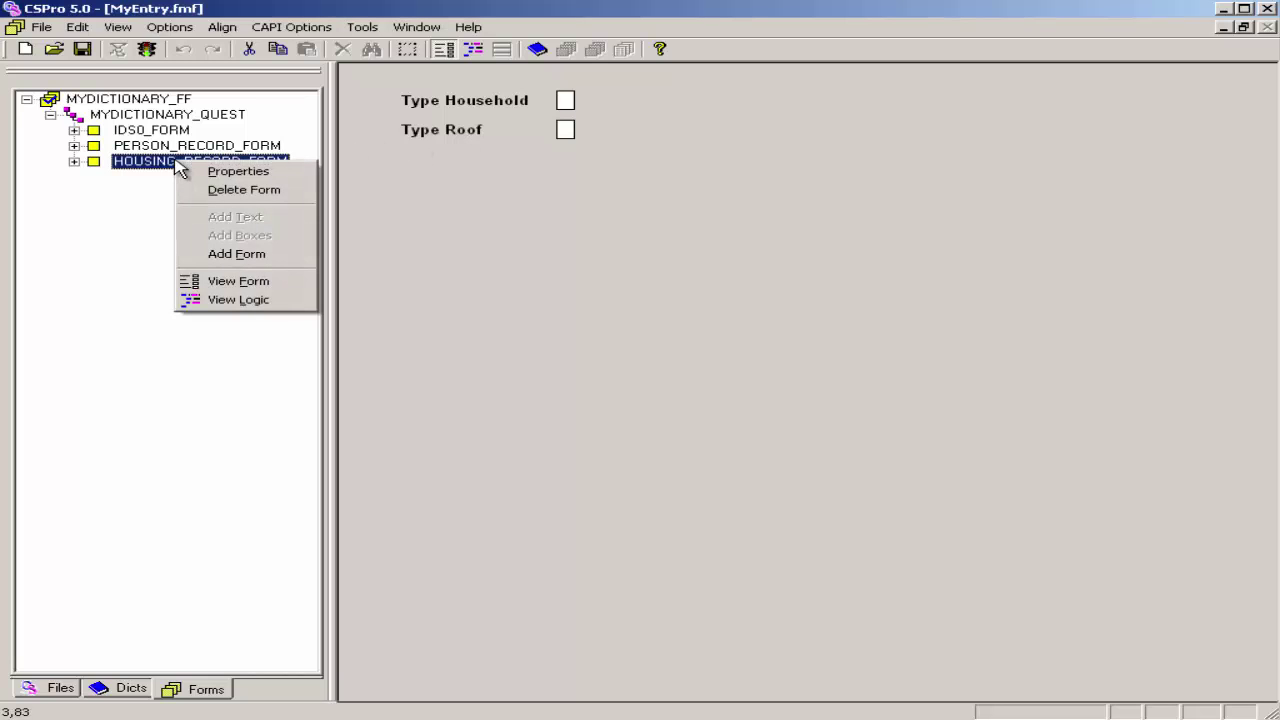
{"action": "left_click", "coordinate": [243, 190]}
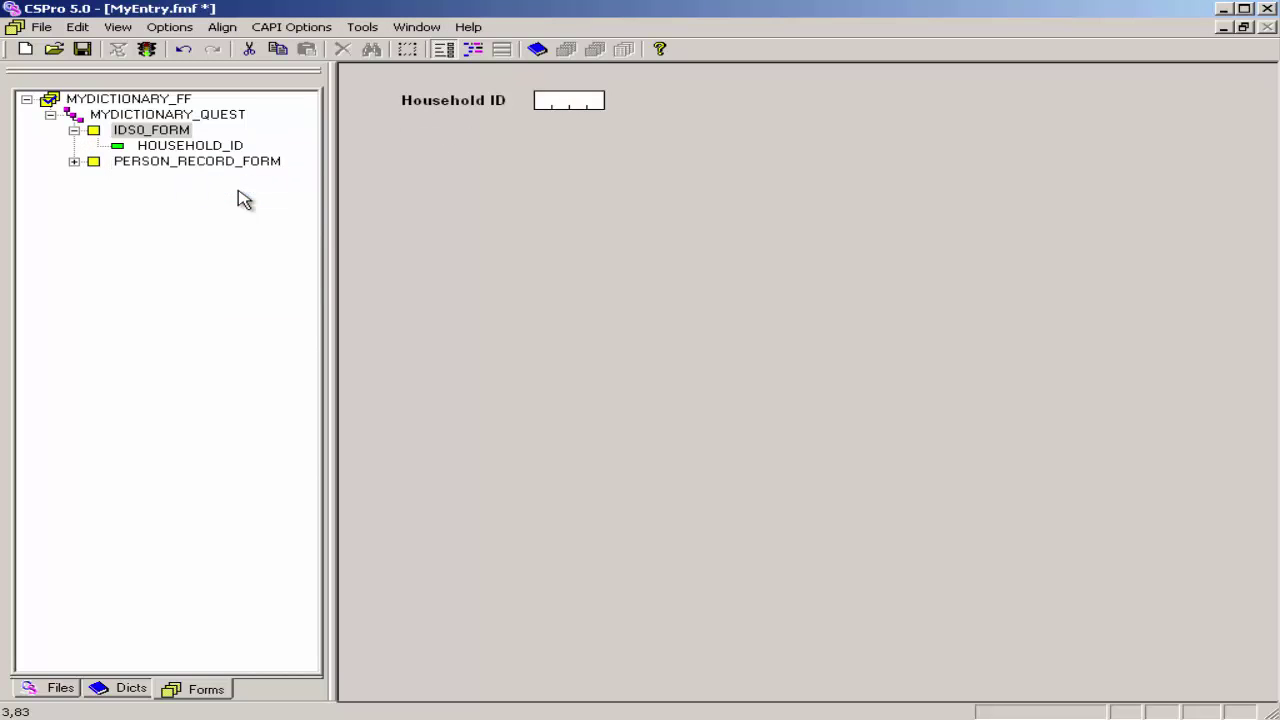
{"action": "right_click", "coordinate": [146, 168]}
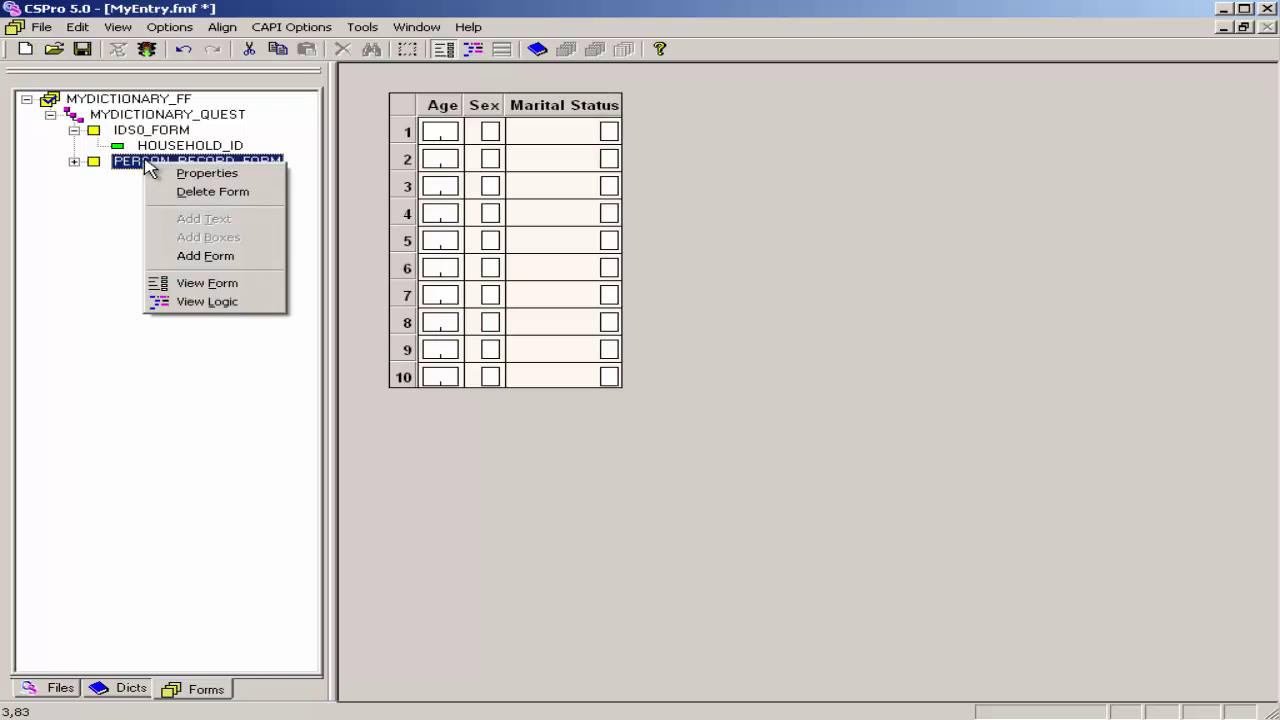
{"action": "left_click", "coordinate": [222, 192]}
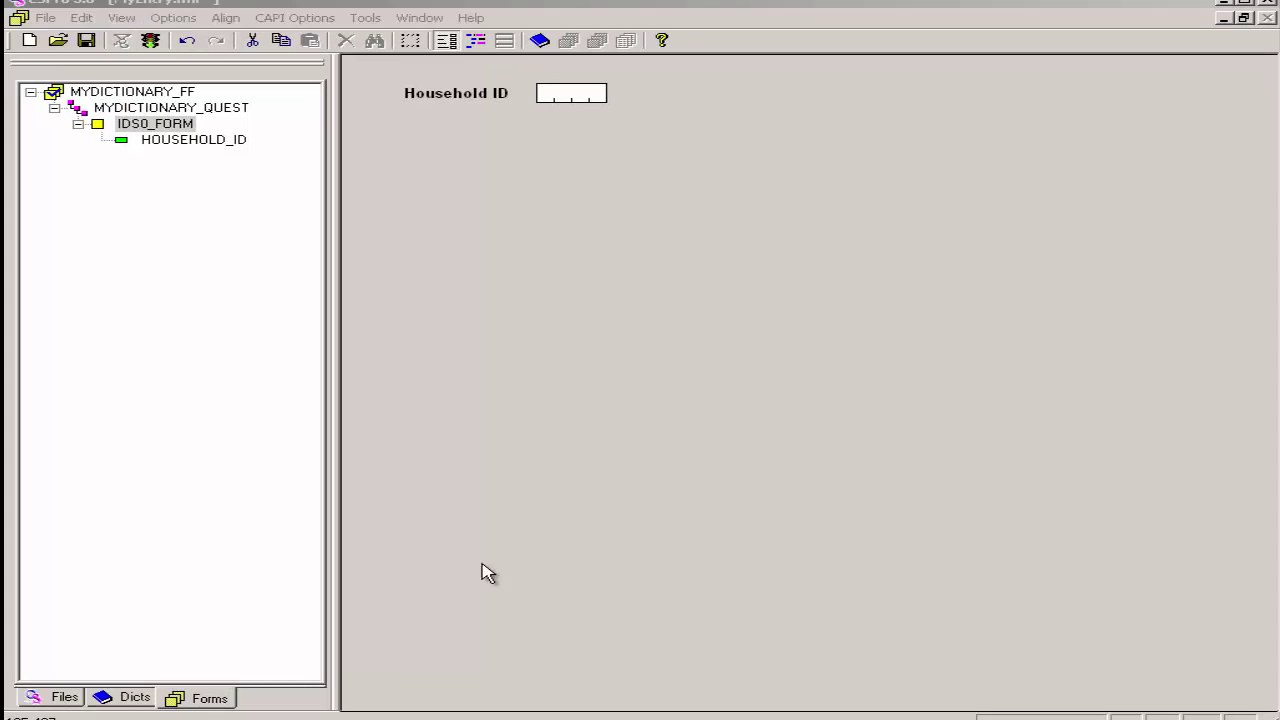
- Place the dictionary's PERSON_RECORD on the ID form below Household ID as a horizontal roster with labels
{"action": "left_click", "coordinate": [124, 700]}
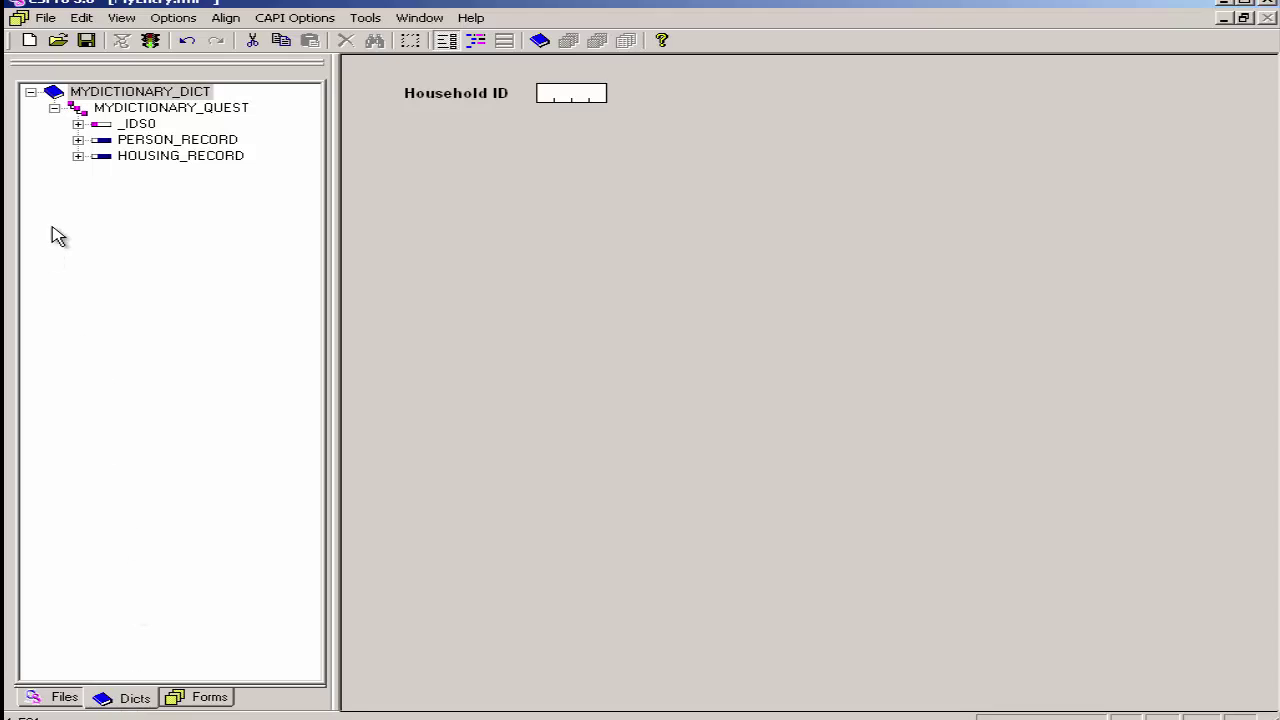
{"action": "left_click", "coordinate": [79, 141]}
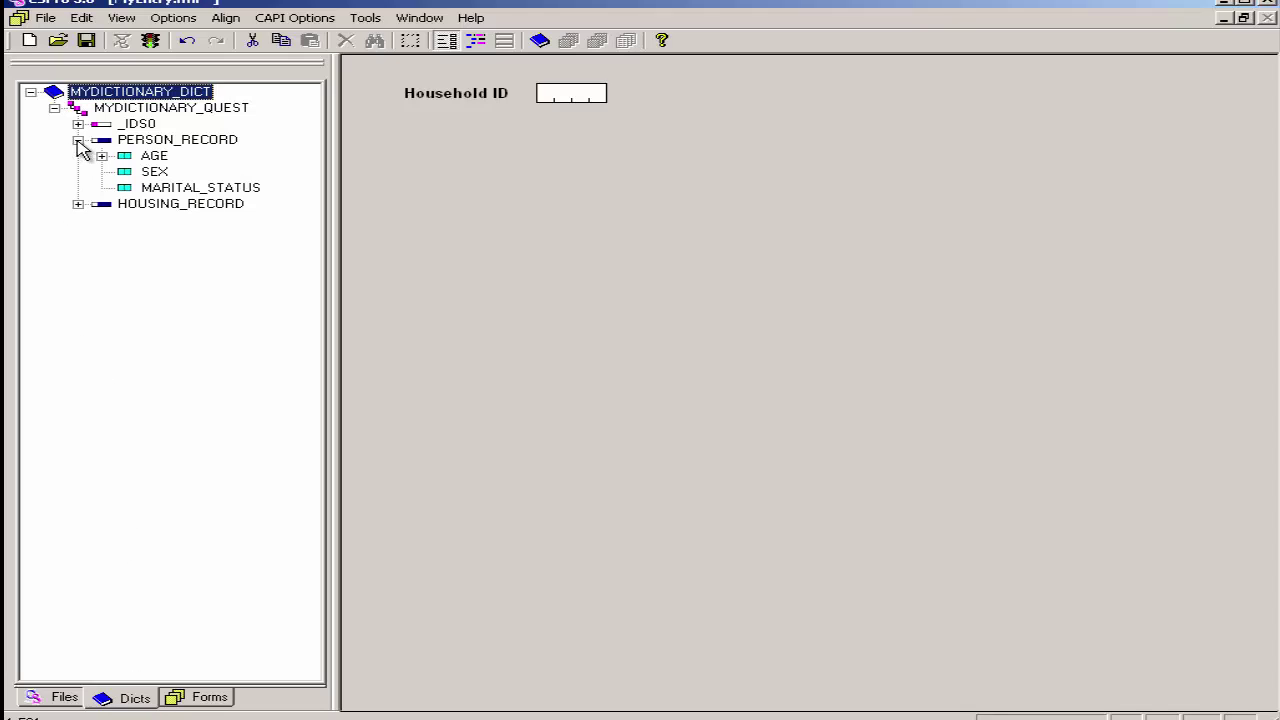
{"action": "left_click", "coordinate": [78, 204]}
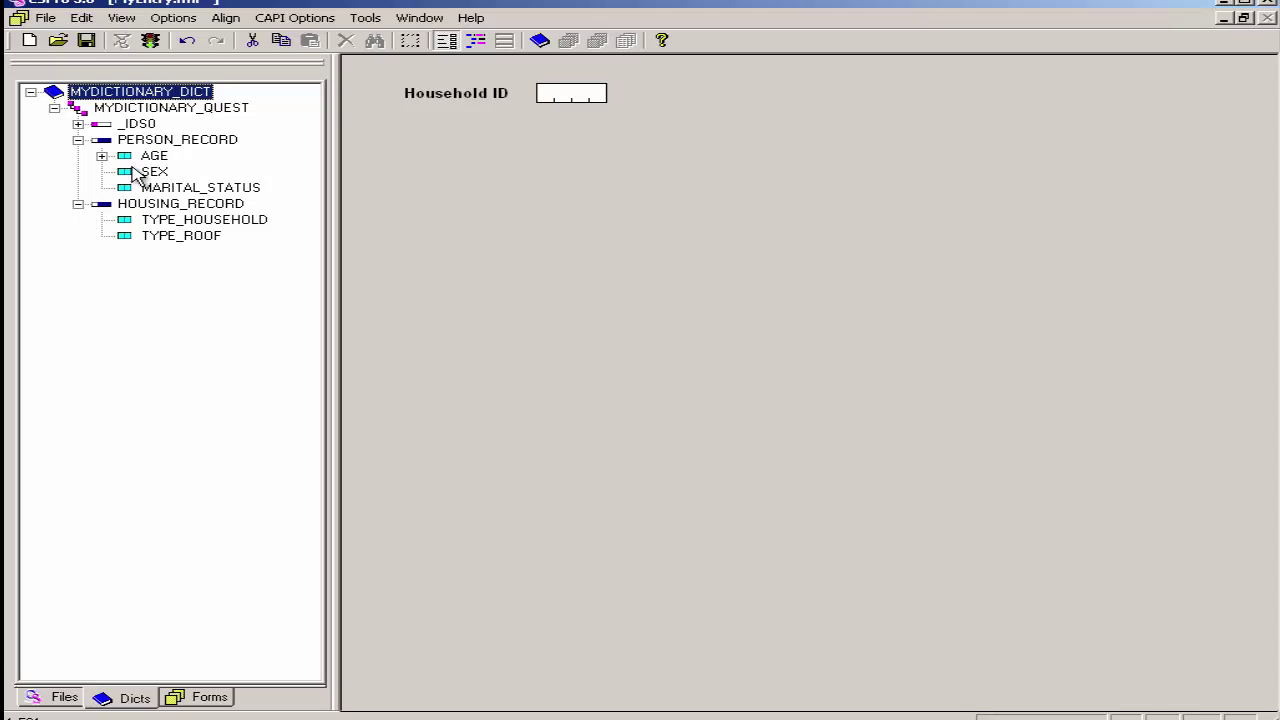
{"action": "left_click", "coordinate": [151, 141]}
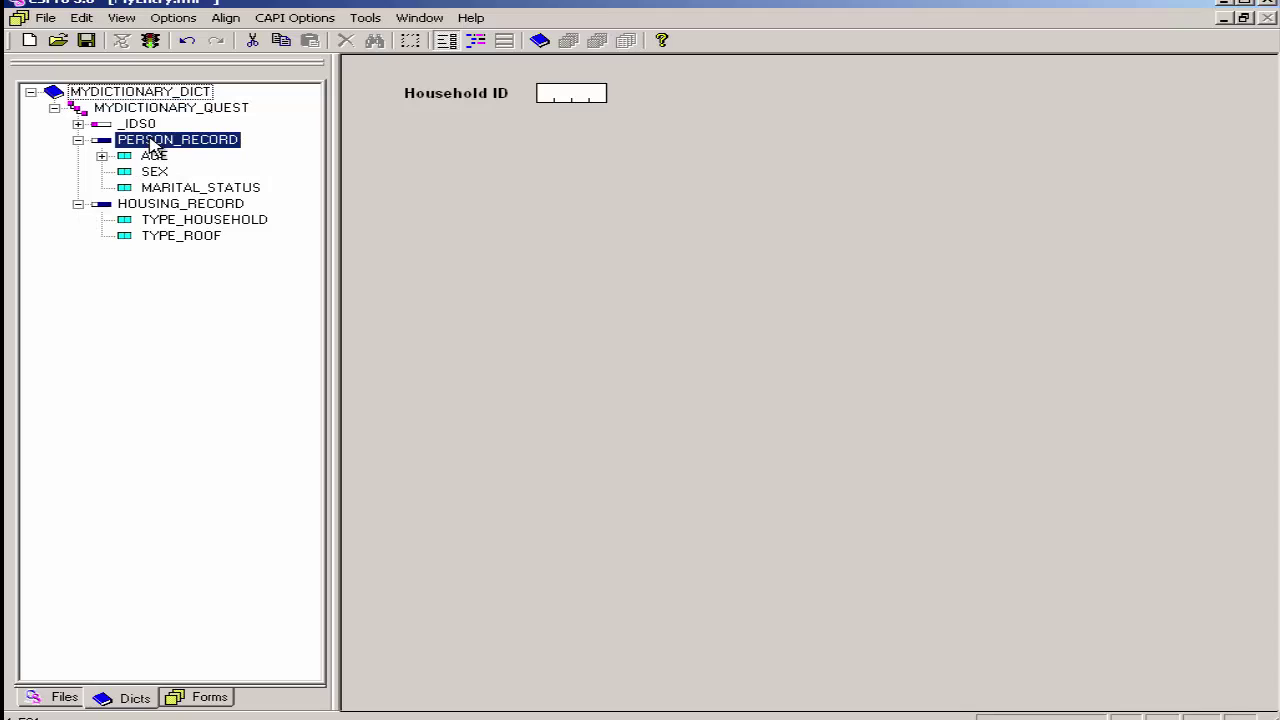
{"action": "left_click_drag", "start_coordinate": [151, 143], "coordinate": [420, 153]}
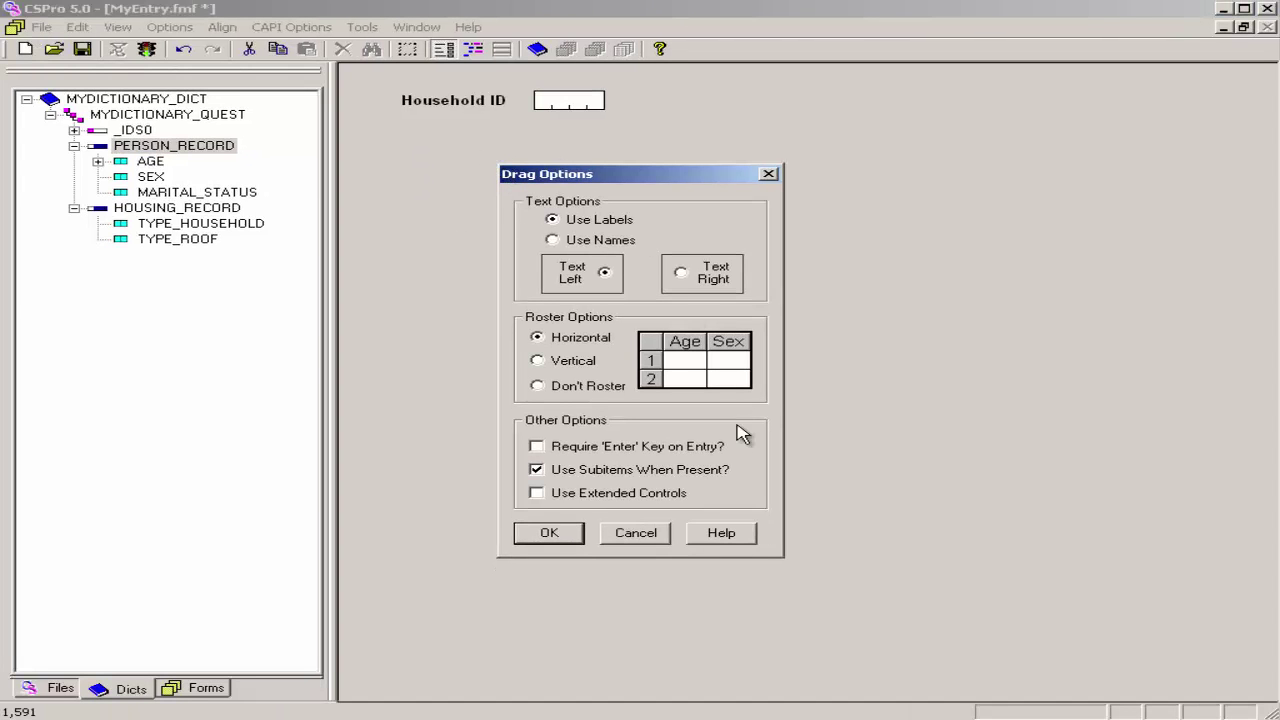
{"action": "left_click", "coordinate": [549, 537]}
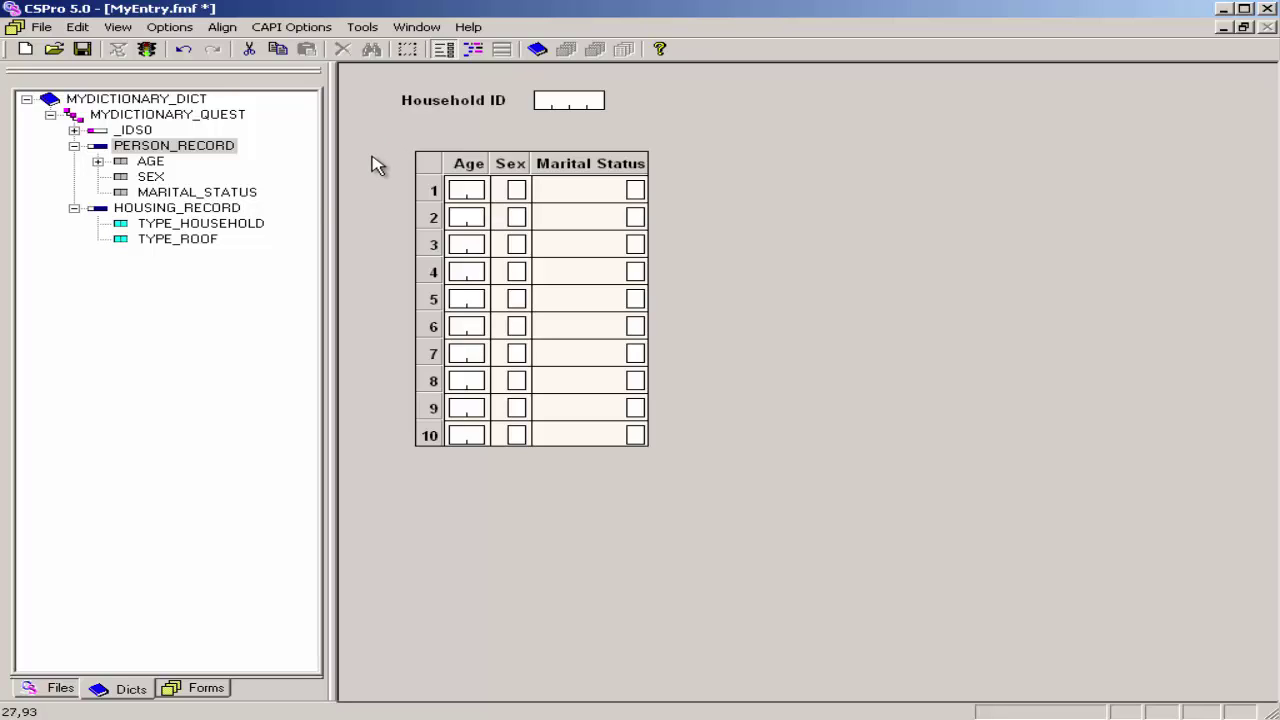
- Place the dictionary's HOUSING_RECORD on the form below the person roster, using labels with text left
{"action": "left_click", "coordinate": [158, 212]}
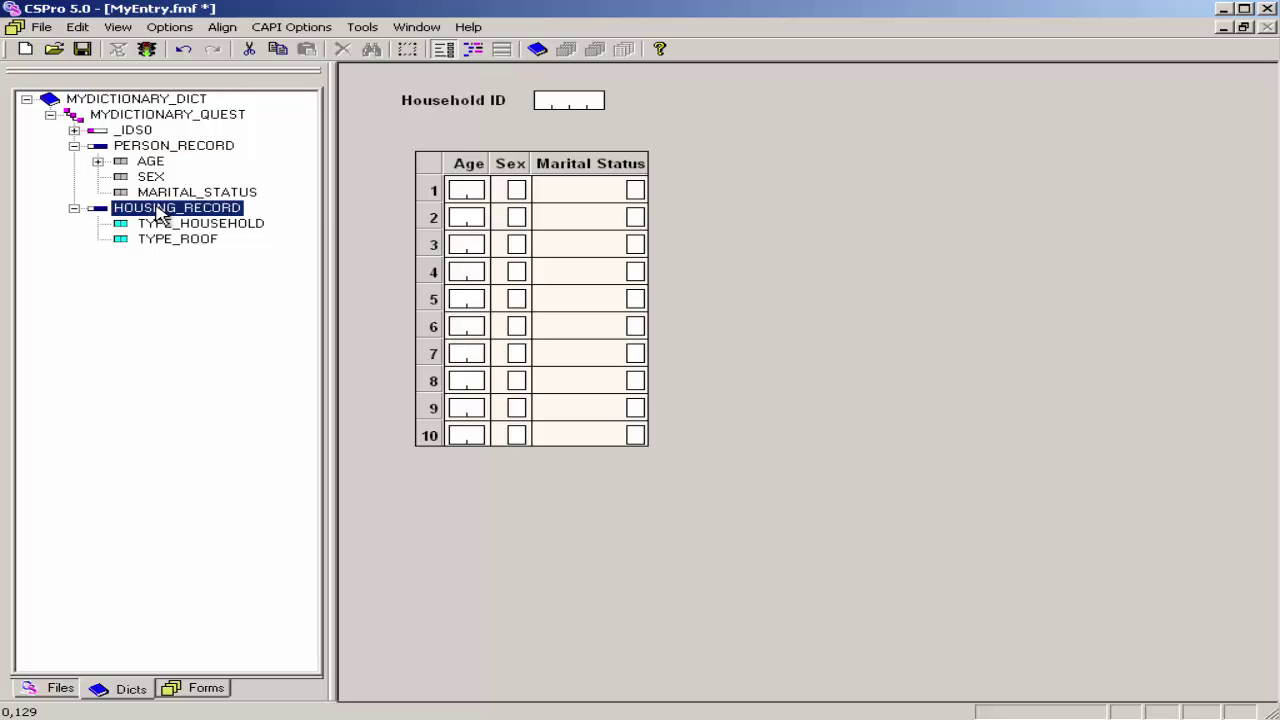
{"action": "left_click_drag", "start_coordinate": [158, 212], "coordinate": [447, 511]}
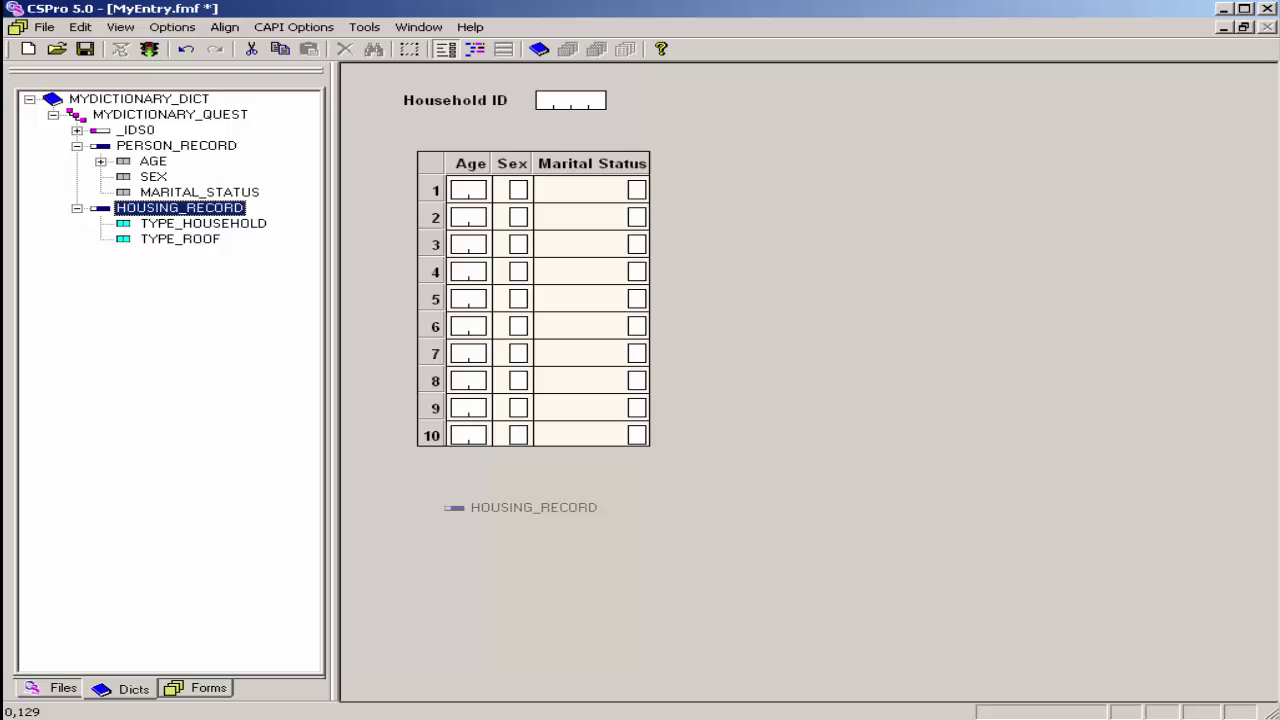
{"action": "left_click_drag", "start_coordinate": [447, 511], "coordinate": [447, 511]}
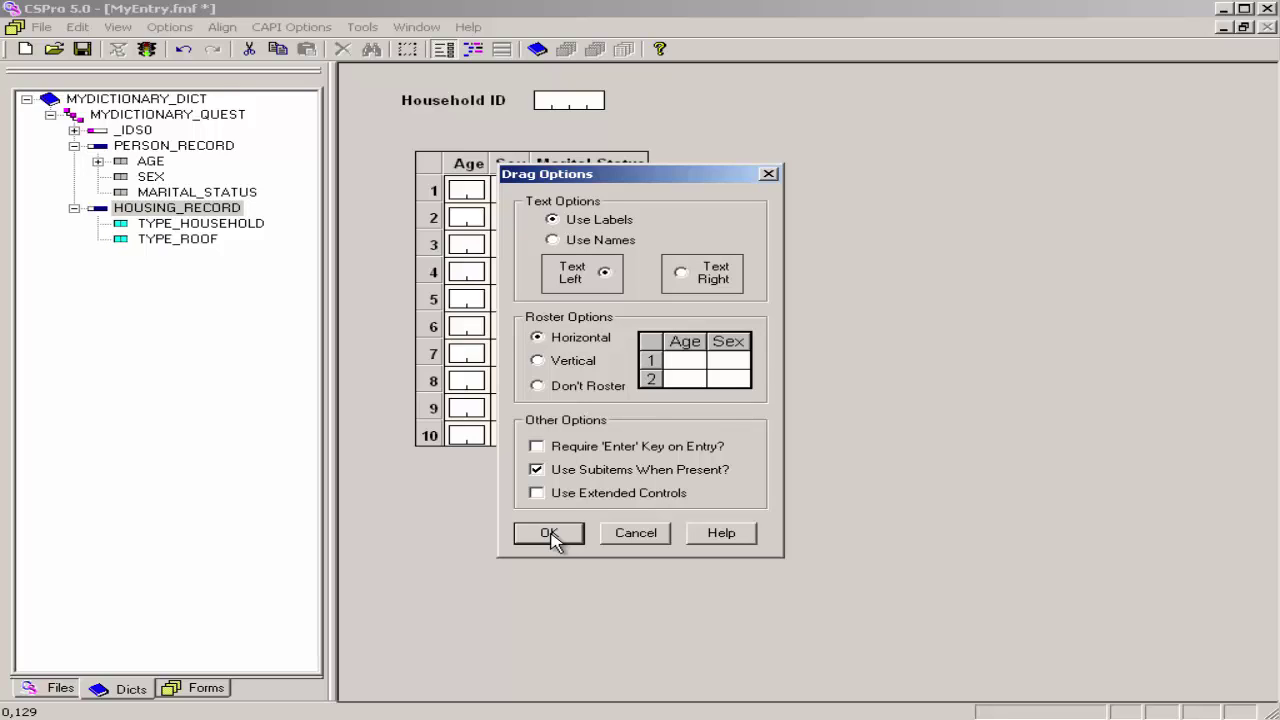
{"action": "left_click", "coordinate": [549, 533]}
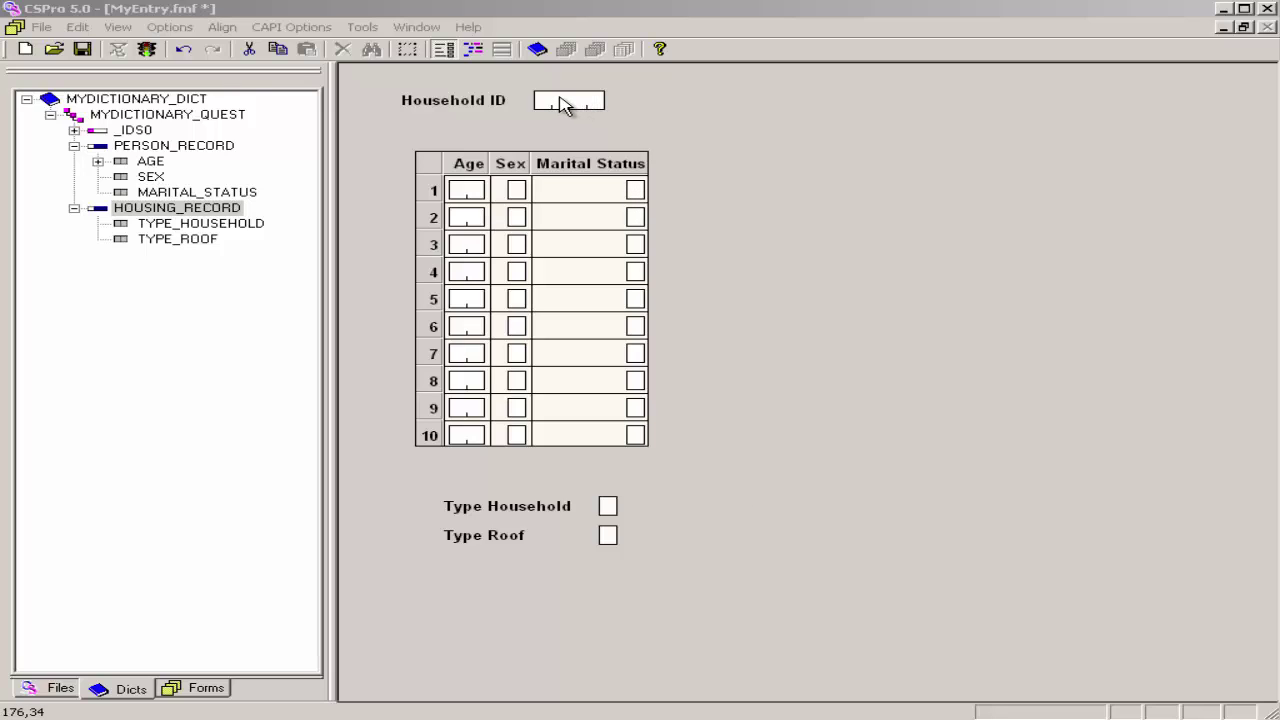
- Move the Household ID entry box beneath its label and shift the label slightly right to centre it above the box
{"action": "left_click_drag", "start_coordinate": [563, 103], "coordinate": [456, 120]}
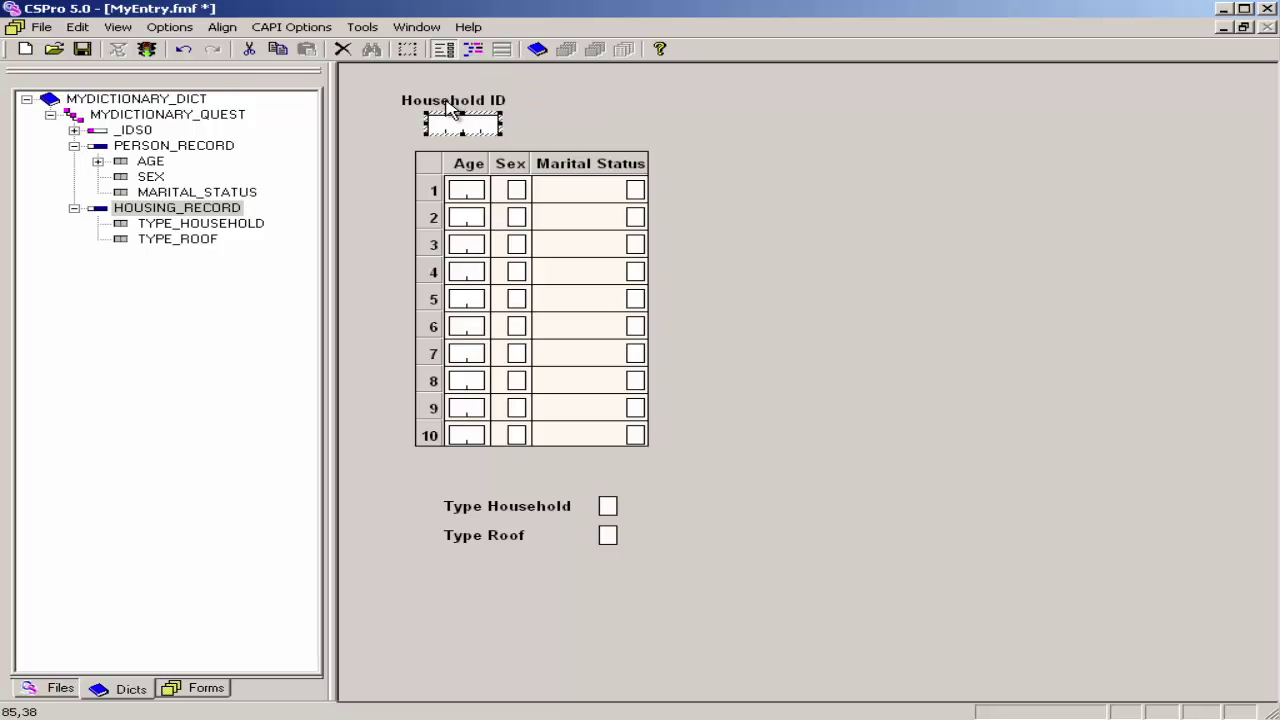
{"action": "left_click", "coordinate": [452, 104]}
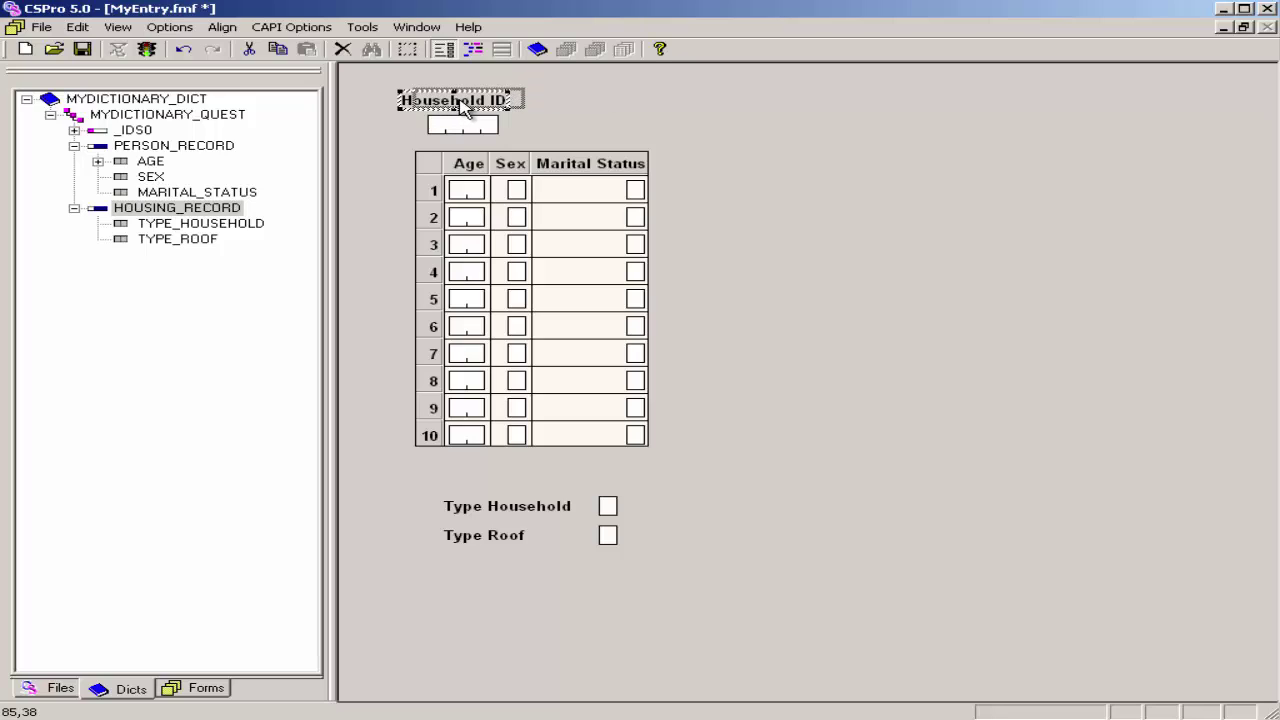
{"action": "left_click_drag", "start_coordinate": [460, 103], "coordinate": [474, 105]}
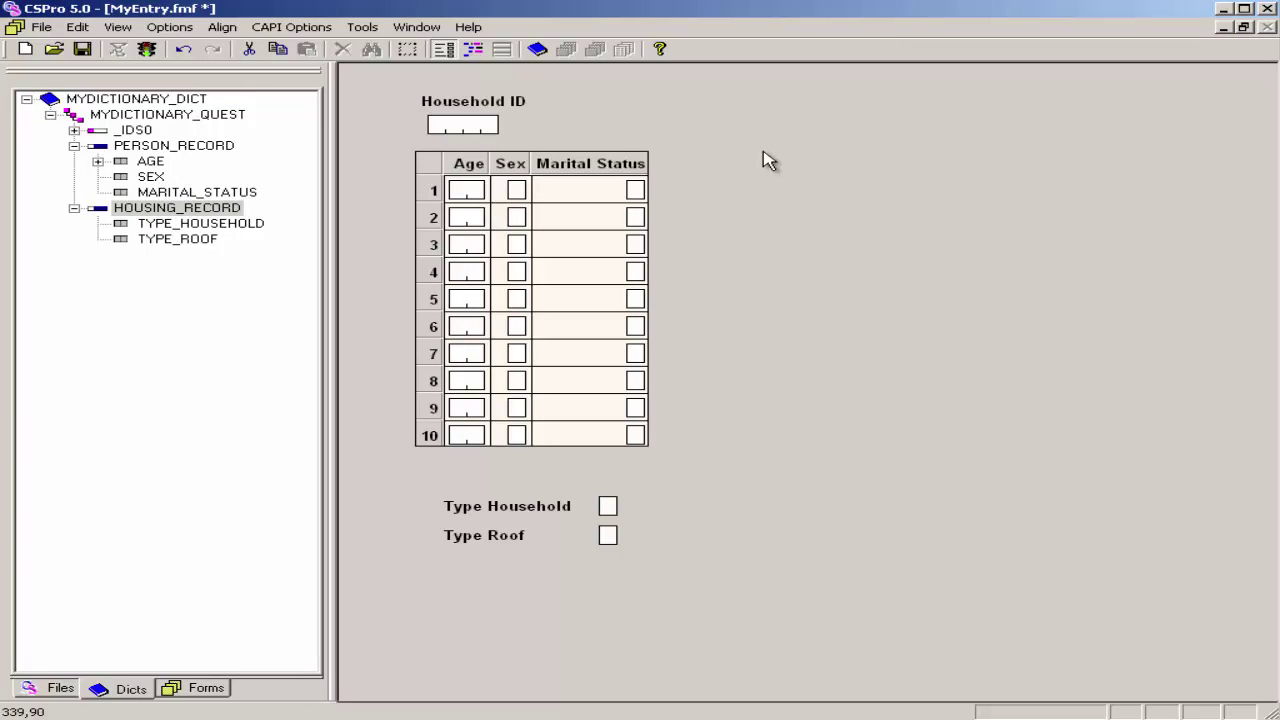
- Add the text CSPRO TUTORIAL to the form and place it to the right of the Household ID label
{"action": "right_click", "coordinate": [764, 153]}
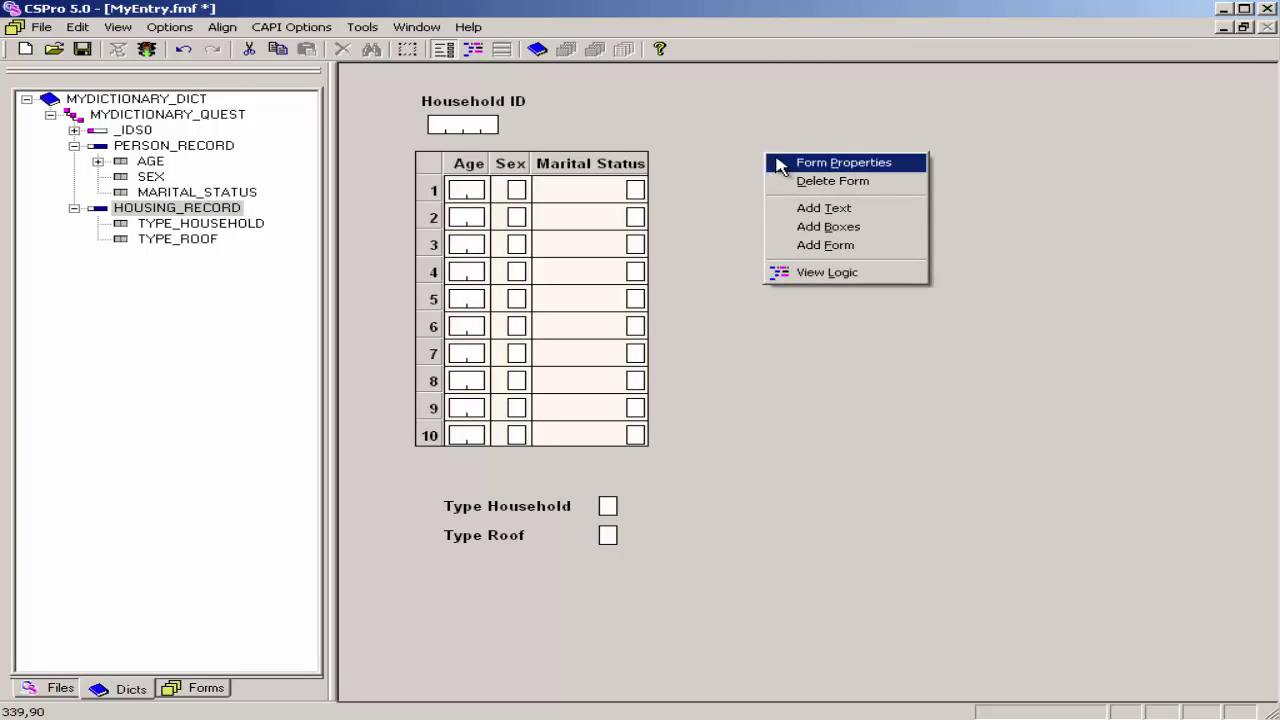
{"action": "left_click", "coordinate": [818, 210]}
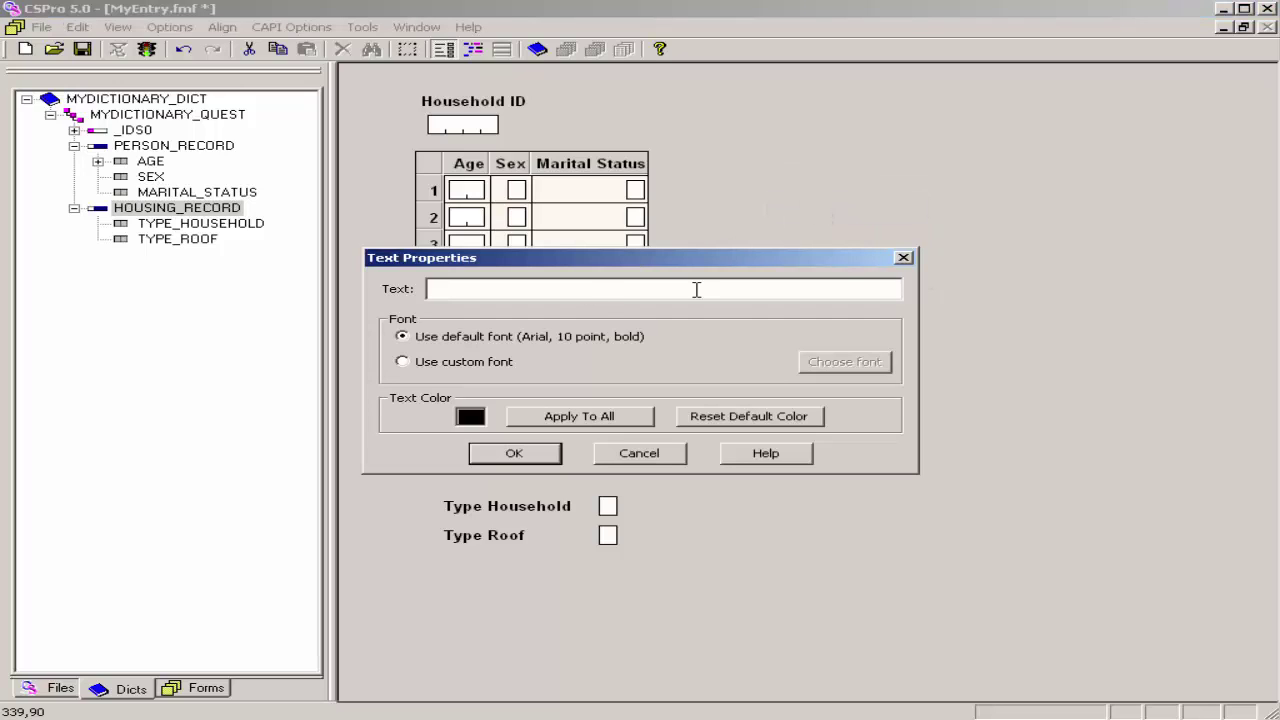
{"action": "type", "text": "CSPRO TUTORIAL"}
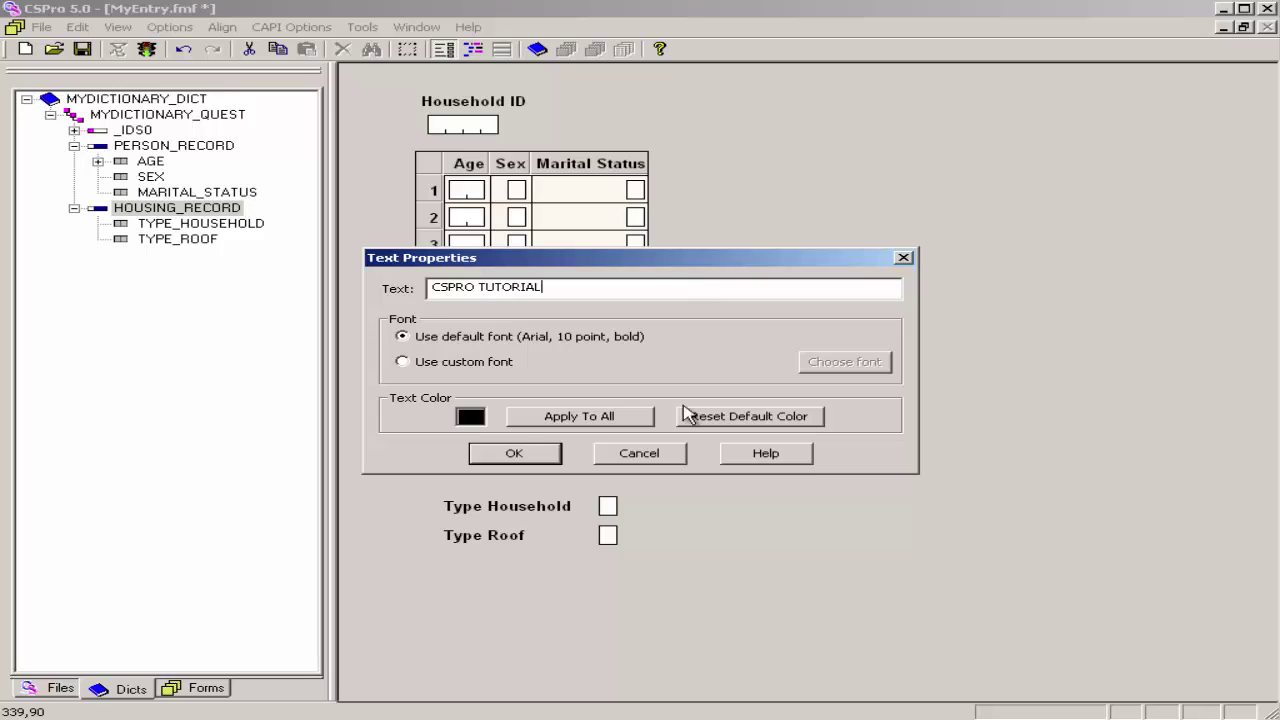
{"action": "left_click", "coordinate": [518, 456]}
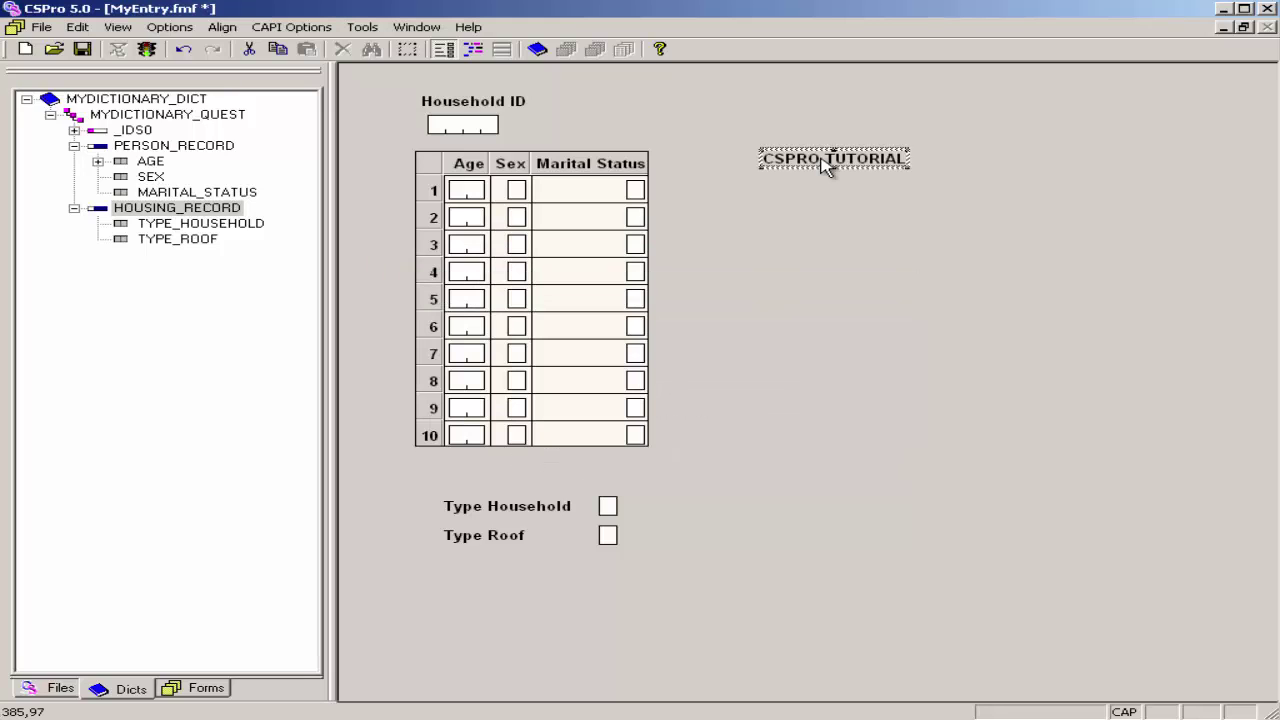
{"action": "left_click_drag", "start_coordinate": [823, 159], "coordinate": [608, 108]}
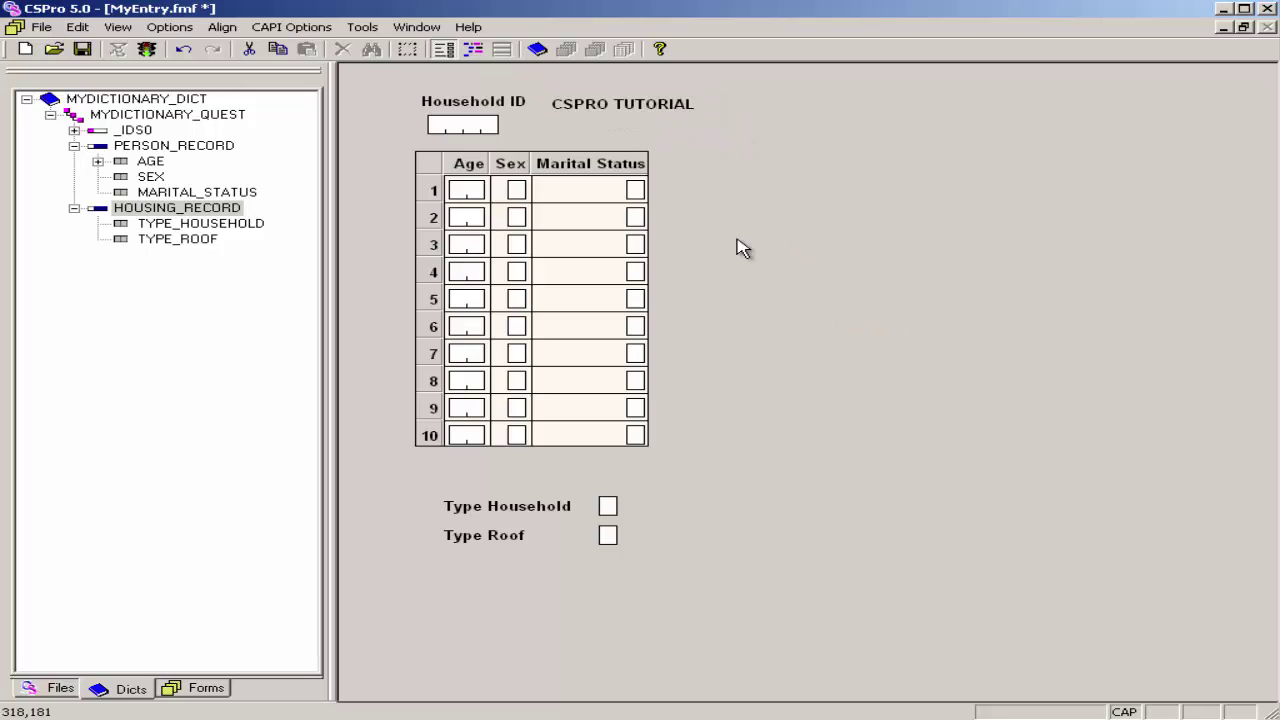
- Add the text QUESTIONNAIRE to the form and place it directly beneath CSPRO TUTORIAL
{"action": "right_click", "coordinate": [800, 211]}
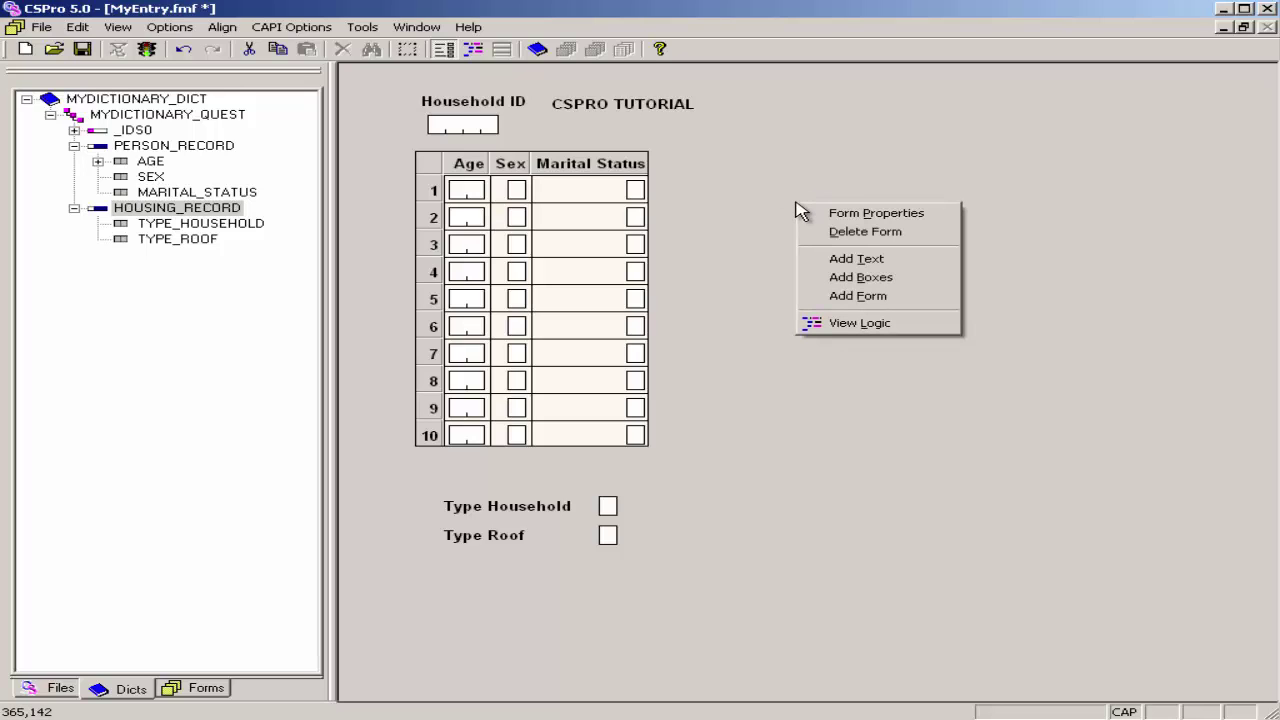
{"action": "left_click", "coordinate": [878, 260]}
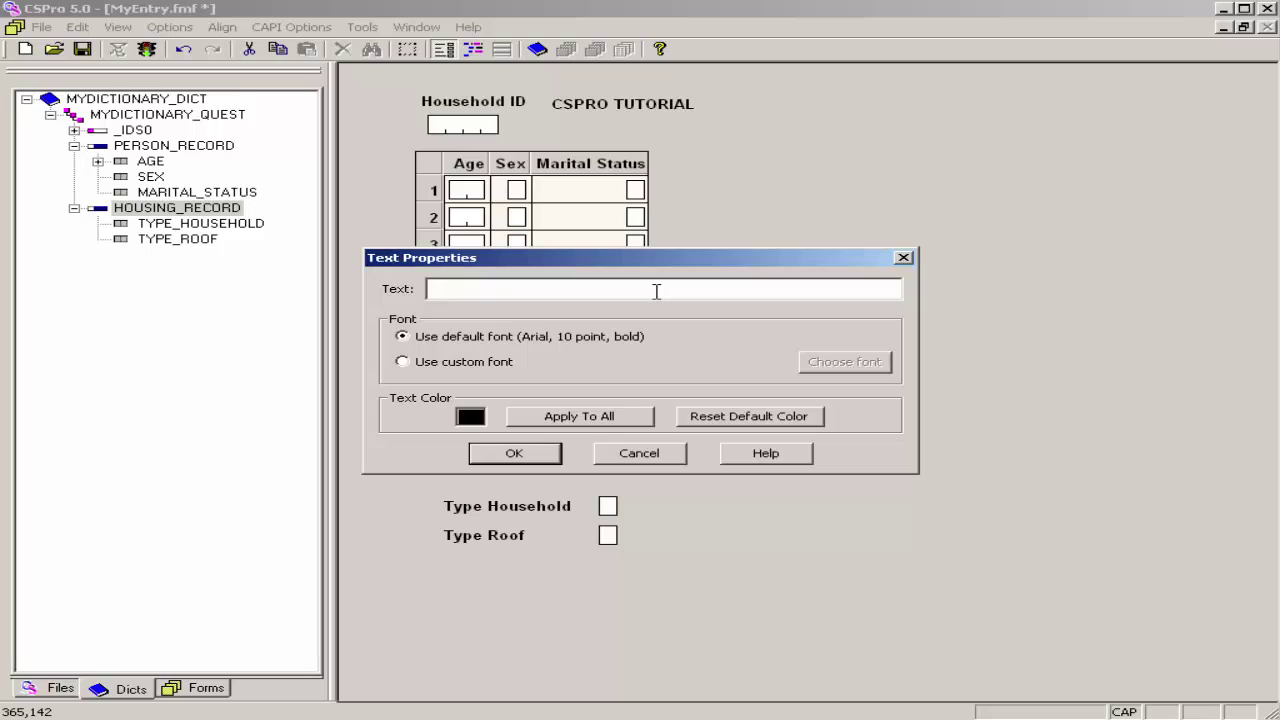
{"action": "type", "text": "QUE"}
{"action": "key", "text": "BackSpace"}
{"action": "type", "text": "ESTIONNAIRE"}
{"action": "left_click", "coordinate": [536, 455]}
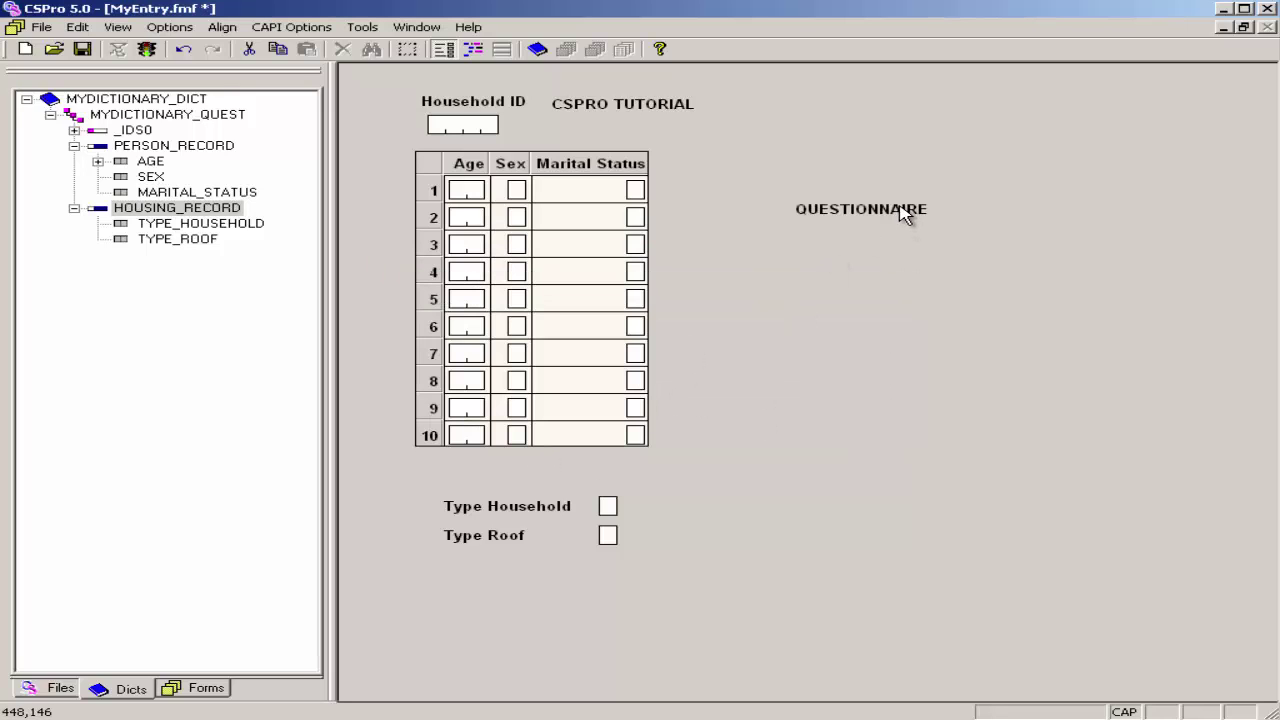
{"action": "left_click", "coordinate": [905, 212]}
{"action": "left_click_drag", "start_coordinate": [905, 212], "coordinate": [659, 128]}
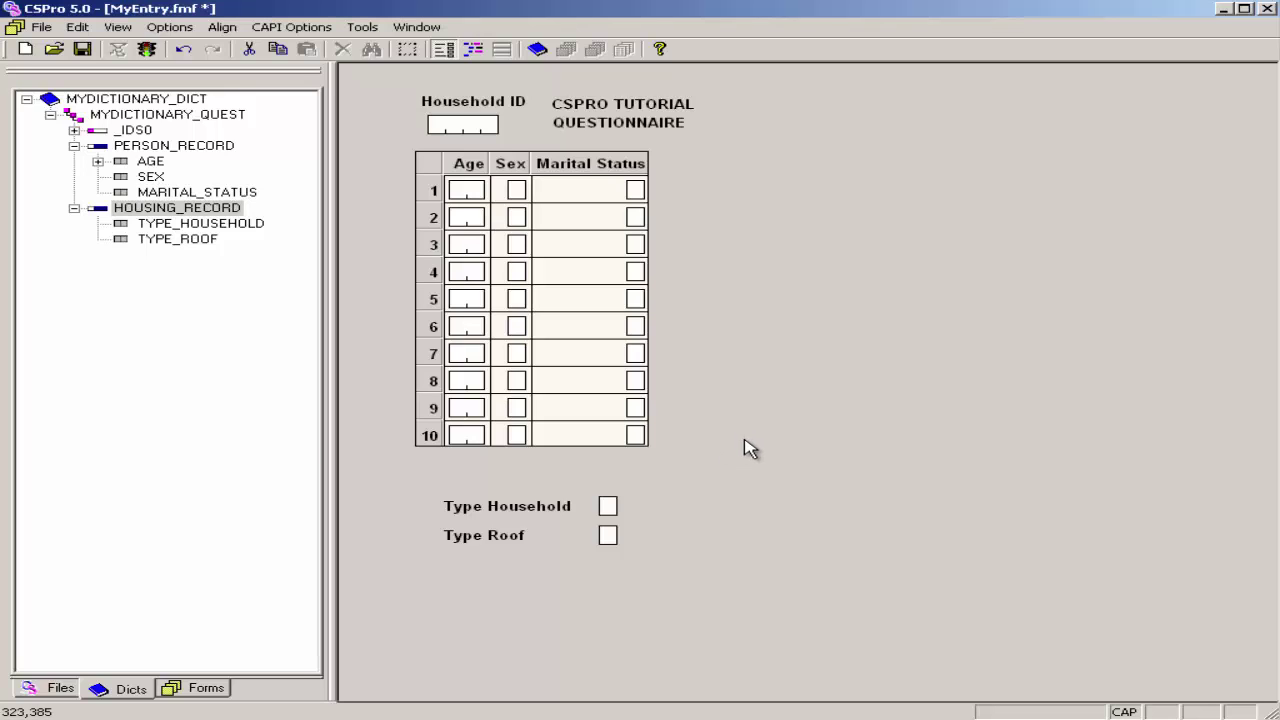
- Add the text HOUSEHOLD INFORMATION and place it between the person roster and the housing items
{"action": "right_click", "coordinate": [743, 442]}
{"action": "left_click", "coordinate": [806, 500]}
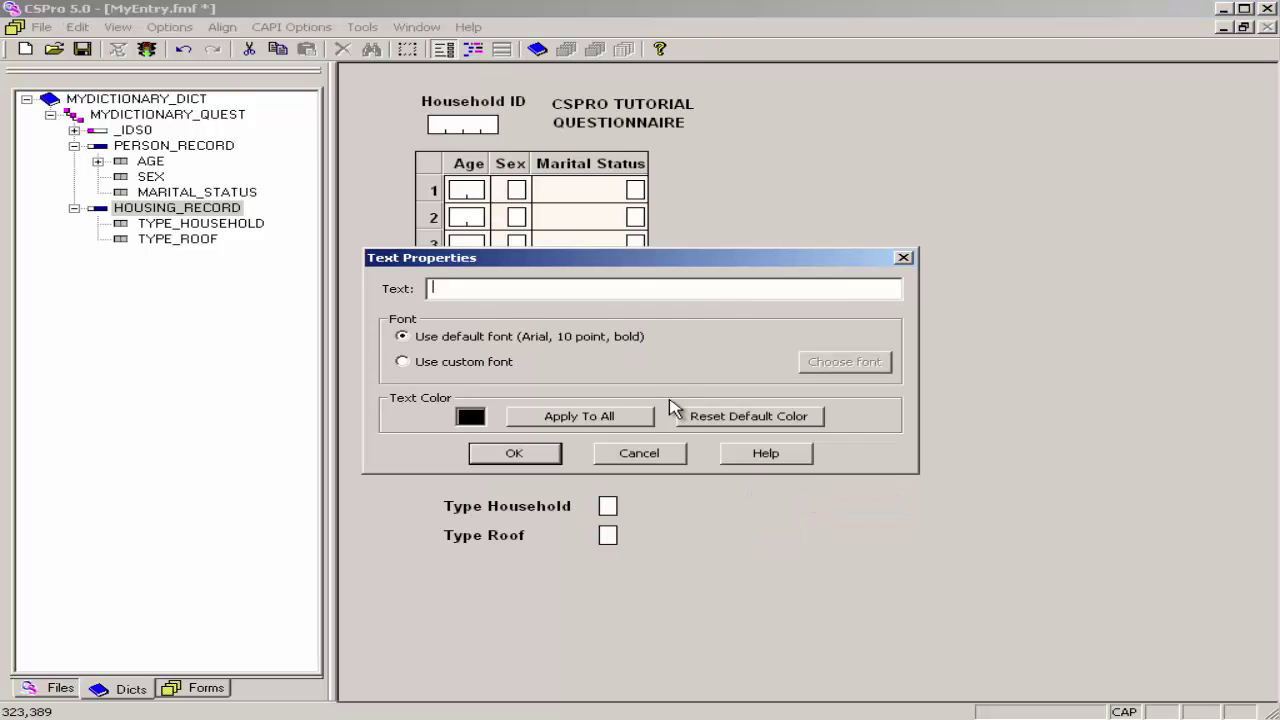
{"action": "type", "text": "HOUSEHOLD INFORMATION"}
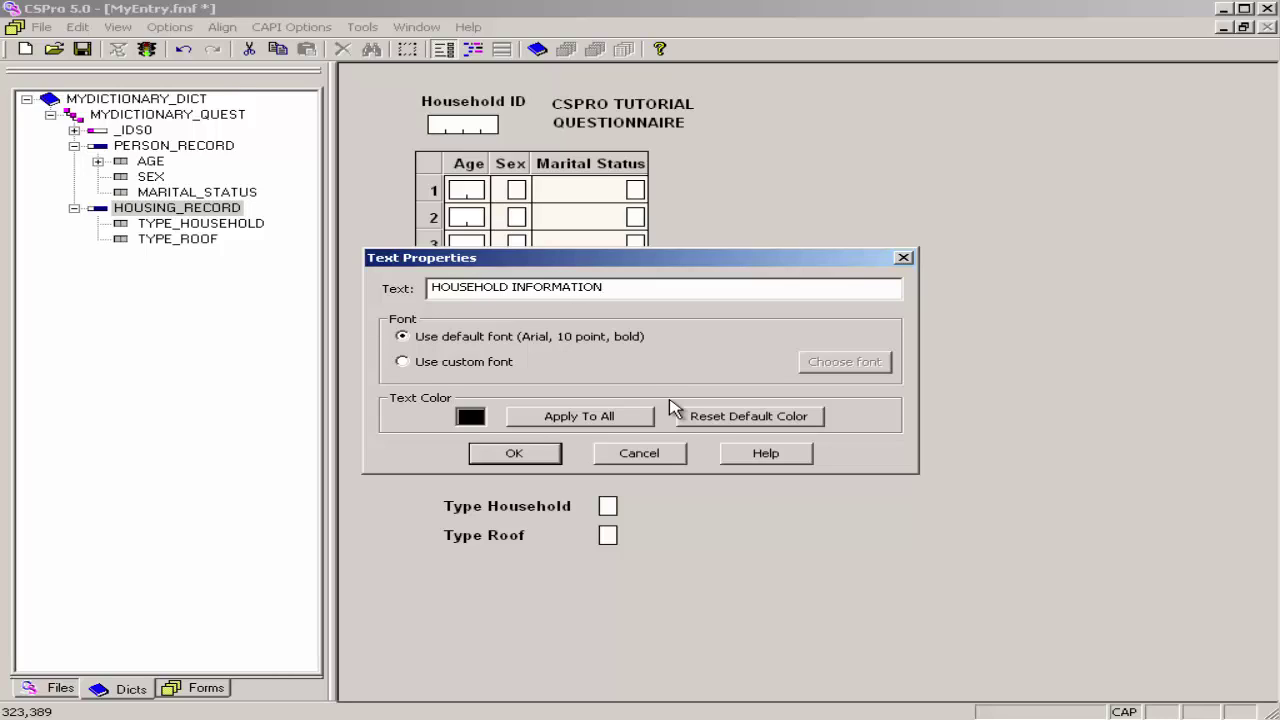
{"action": "left_click", "coordinate": [496, 460]}
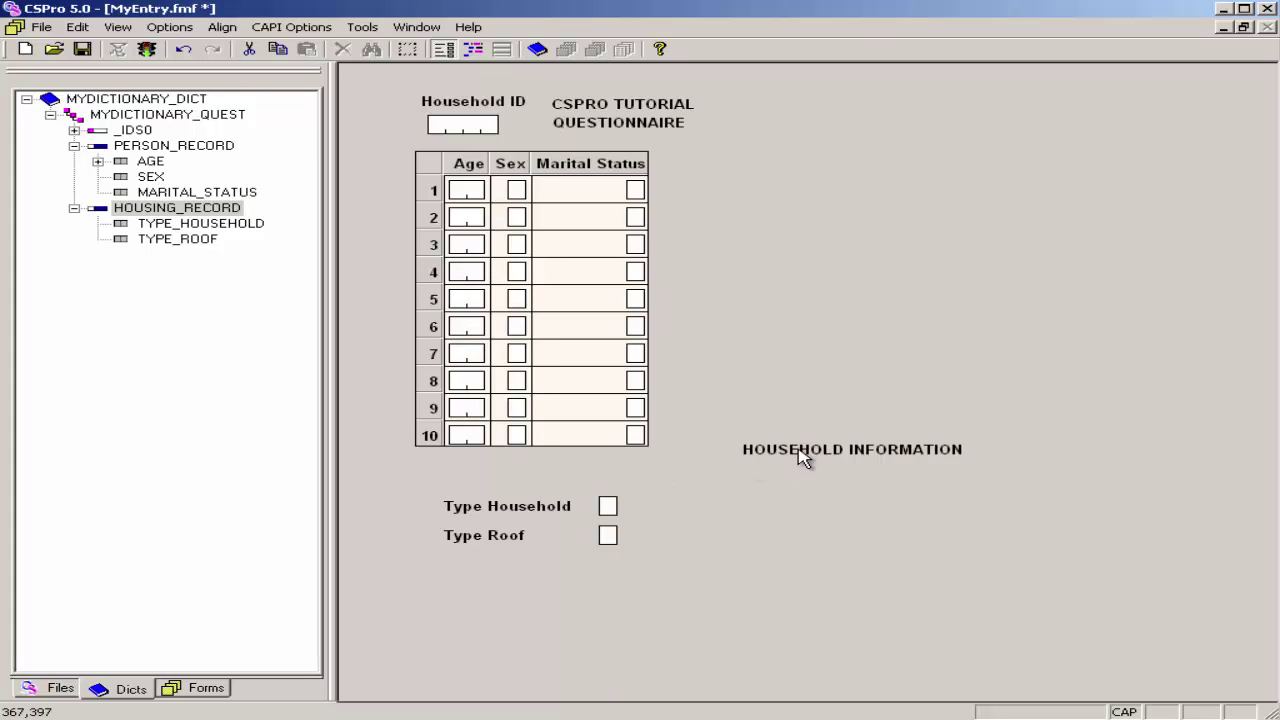
{"action": "left_click_drag", "start_coordinate": [802, 461], "coordinate": [477, 484]}
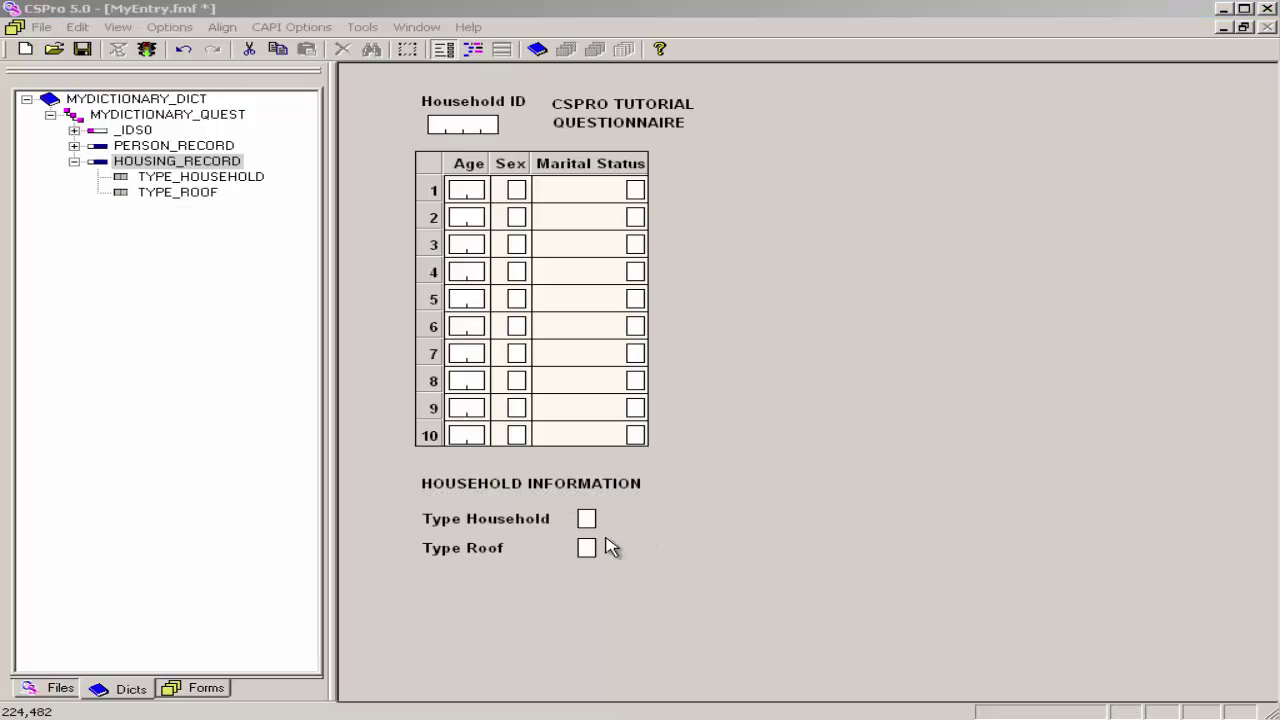
- Arrange Type Household and Type Roof side by side under HOUSEHOLD INFORMATION, with each entry box centred beneath its label
{"action": "left_click_drag", "start_coordinate": [491, 549], "coordinate": [684, 522]}
{"action": "left_click_drag", "start_coordinate": [590, 549], "coordinate": [655, 552]}
{"action": "left_click_drag", "start_coordinate": [586, 519], "coordinate": [480, 560]}
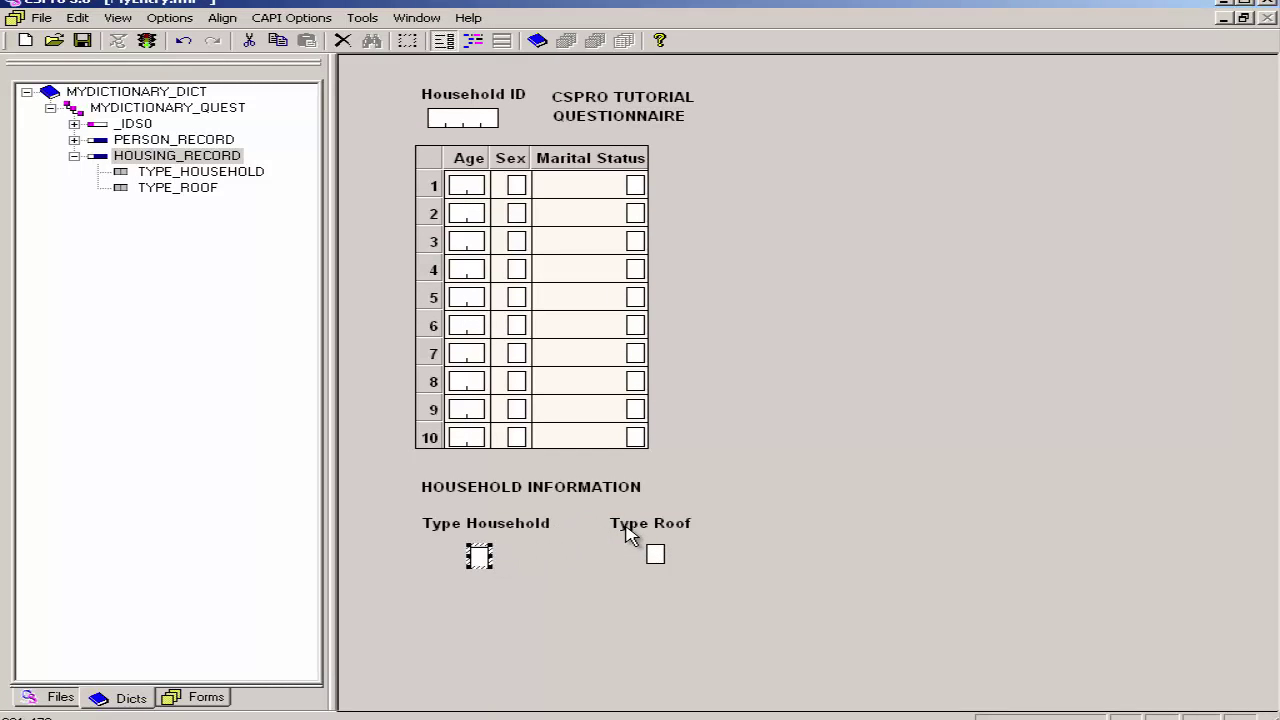
{"action": "left_click_drag", "start_coordinate": [623, 531], "coordinate": [586, 533]}
{"action": "left_click_drag", "start_coordinate": [655, 553], "coordinate": [614, 560]}
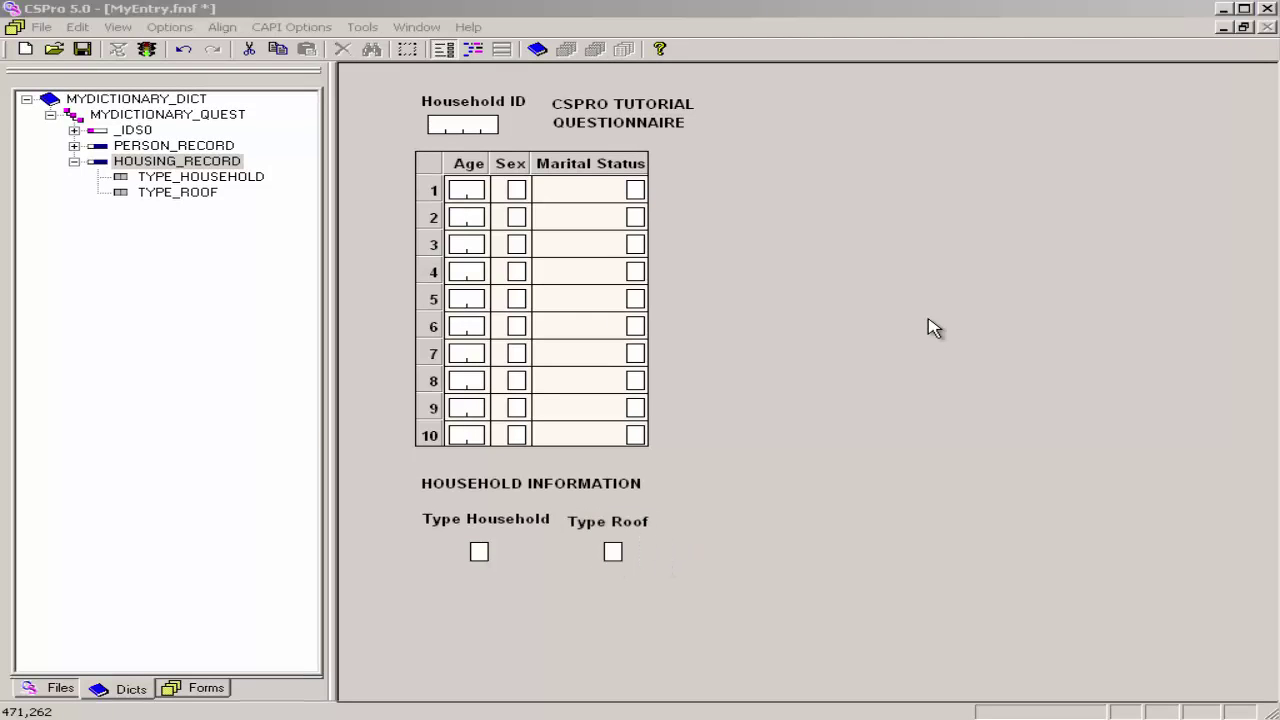
- Draw a thick-lined box around the Household ID item and the CSPRO TUTORIAL QUESTIONNAIRE title, and end box drawing
{"action": "right_click", "coordinate": [684, 193]}
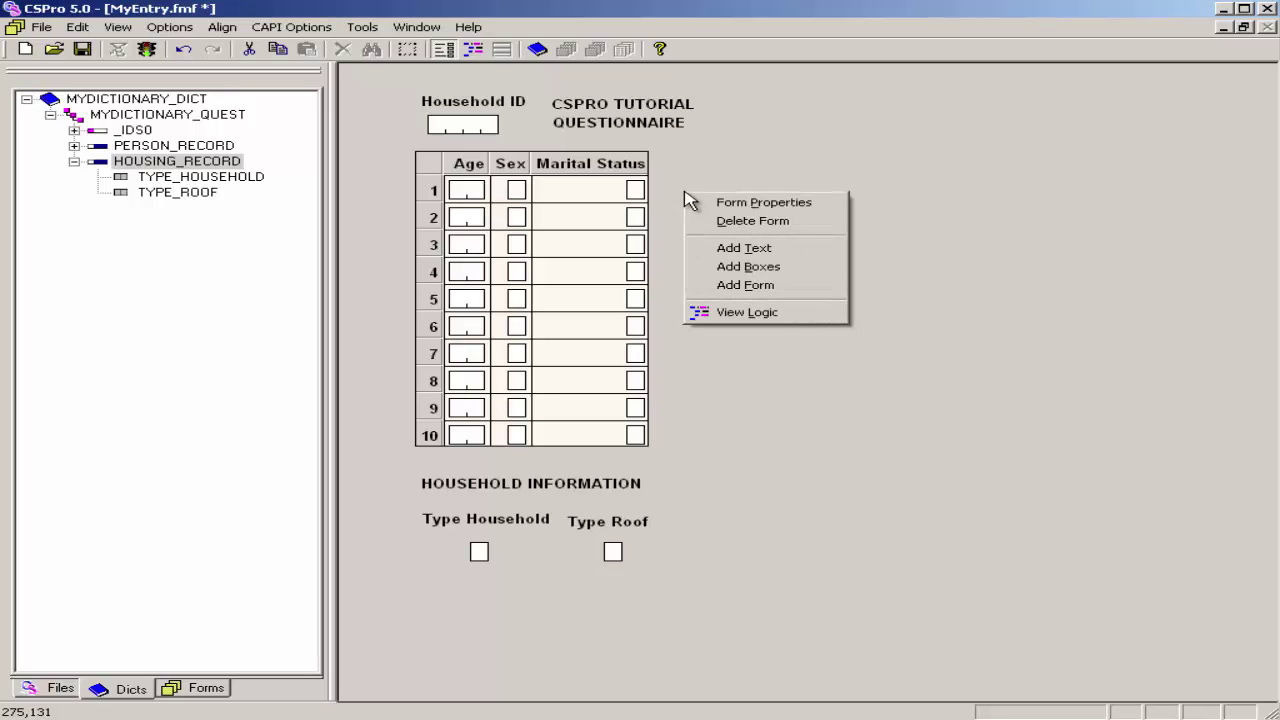
{"action": "left_click", "coordinate": [745, 268]}
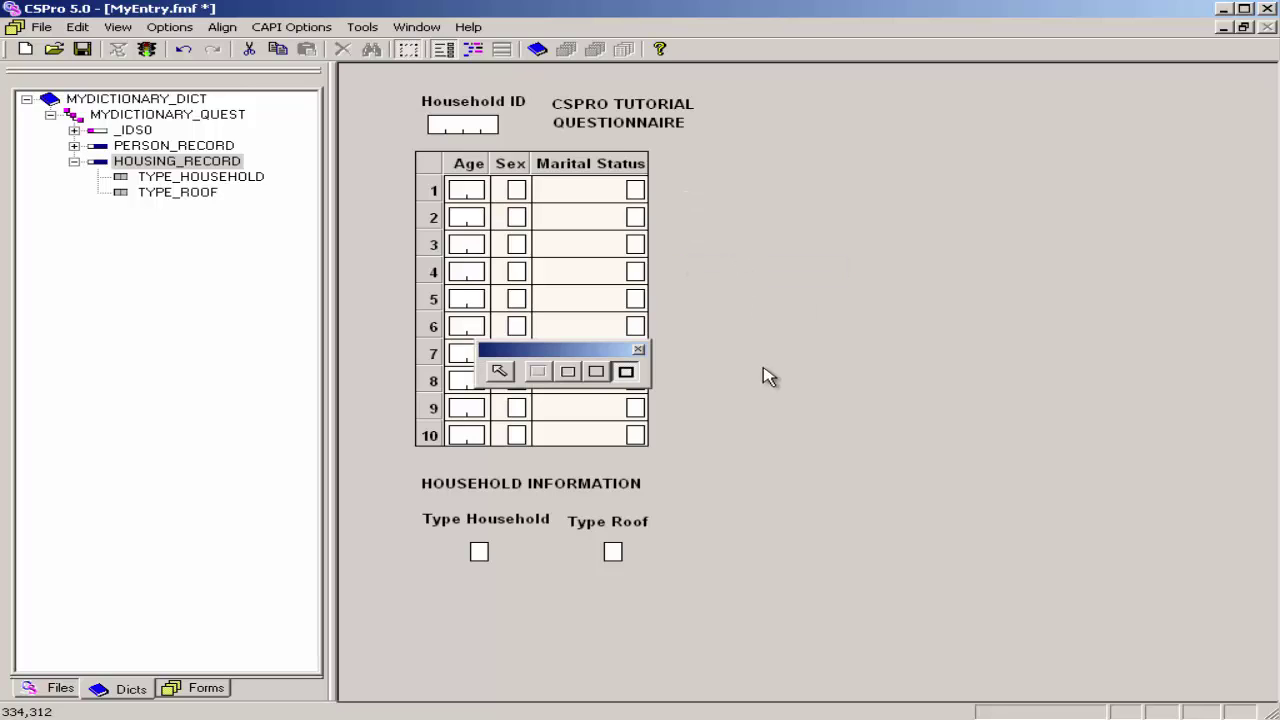
{"action": "left_click", "coordinate": [626, 374]}
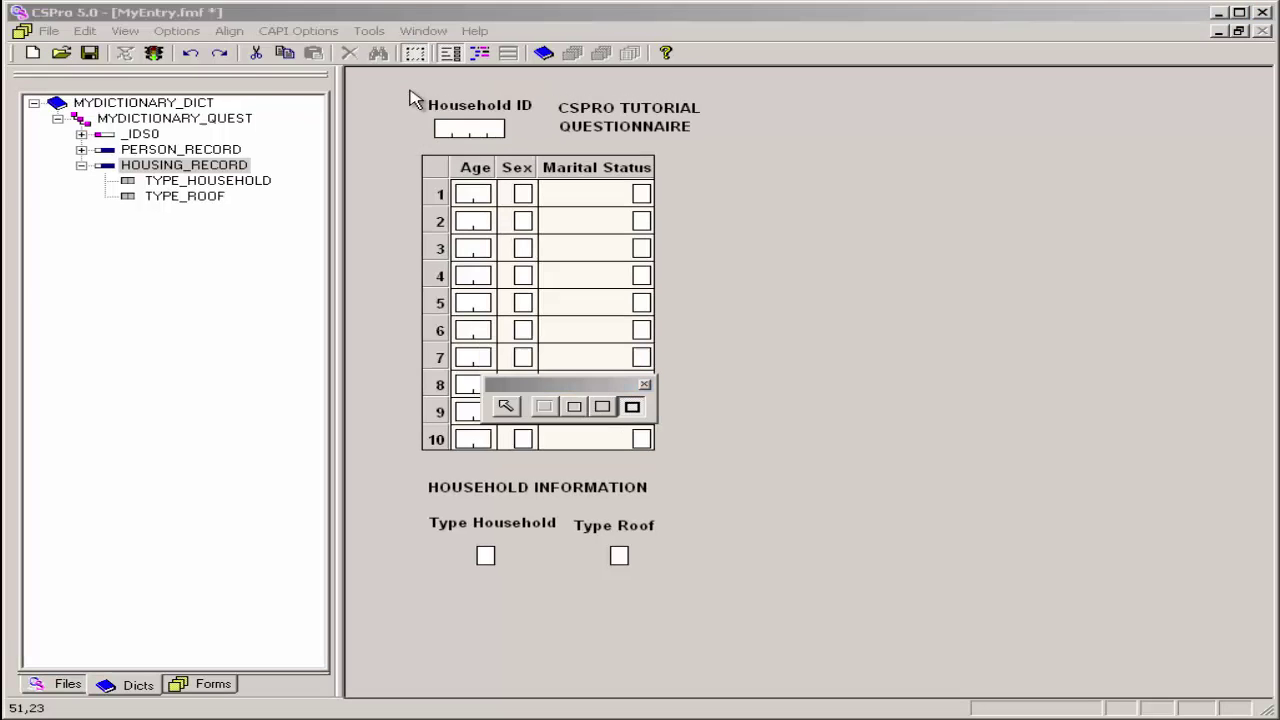
{"action": "mouse_move", "coordinate": [412, 96]}
{"action": "left_mouse_down"}
{"action": "mouse_move", "coordinate": [413, 128]}
{"action": "mouse_move", "coordinate": [436, 142]}
{"action": "mouse_move", "coordinate": [722, 146]}
{"action": "left_mouse_up"}
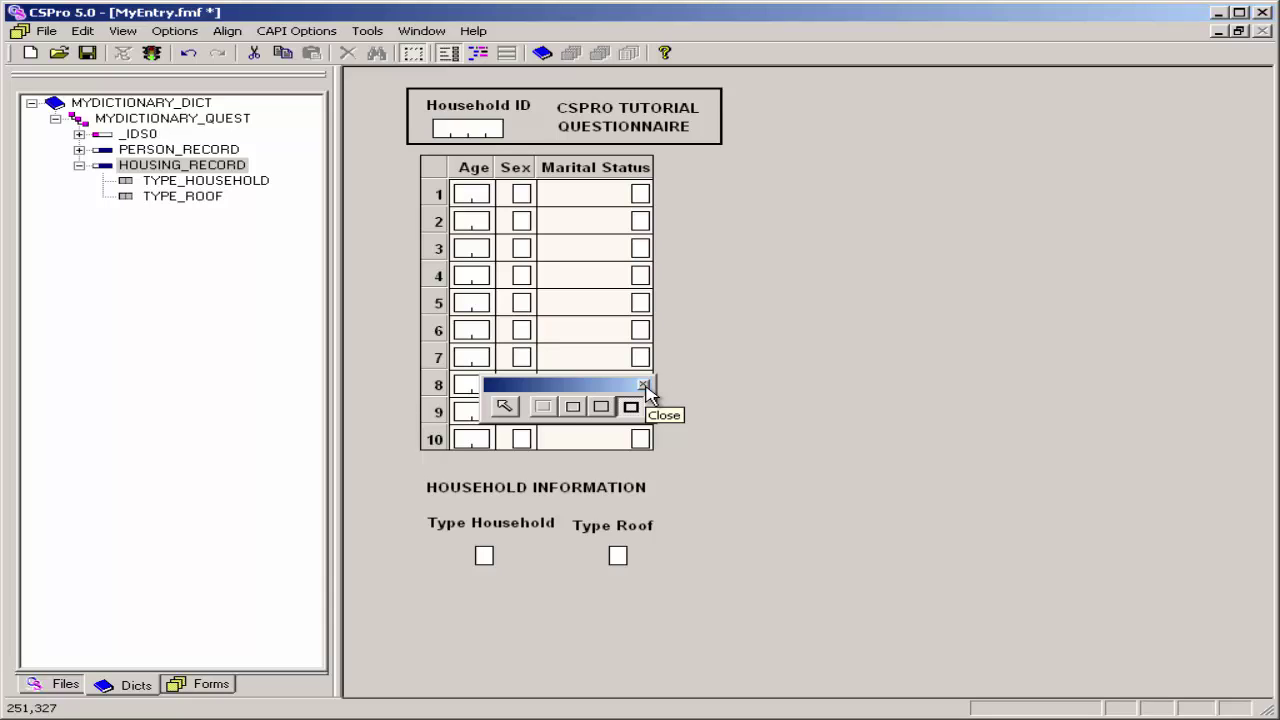
{"action": "left_click", "coordinate": [415, 55]}
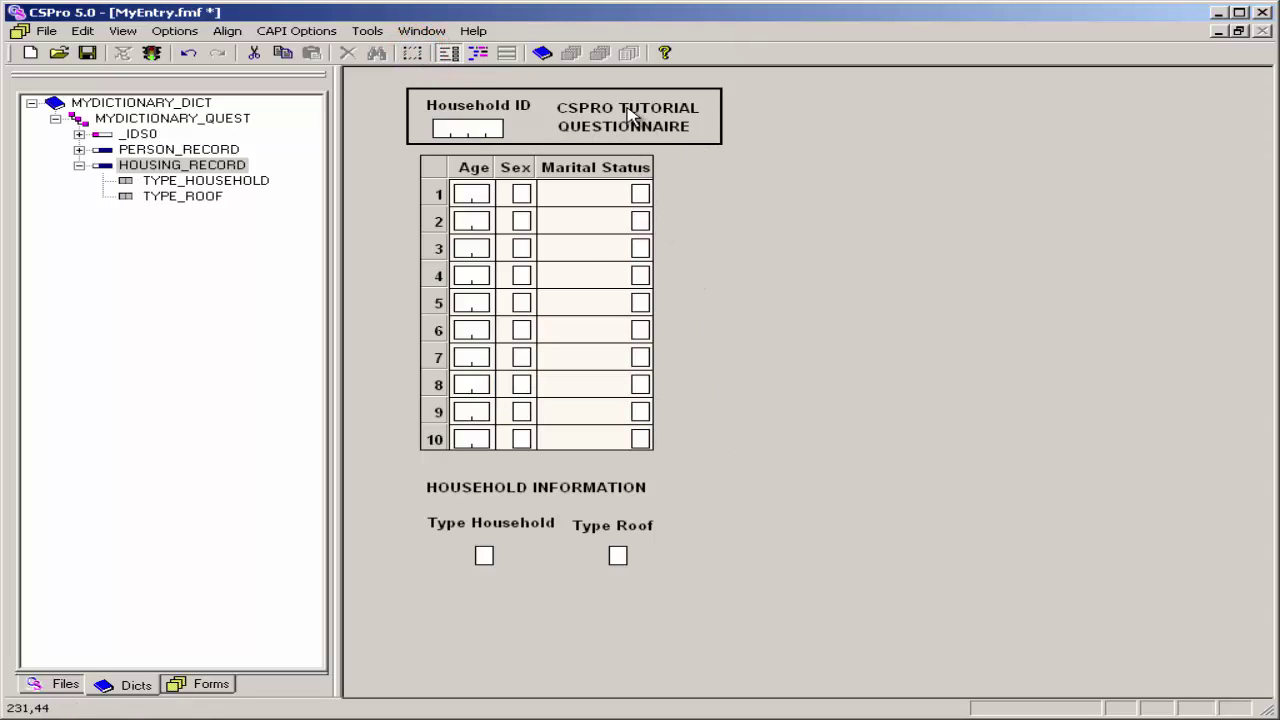
- Select the thick box around the form's title area, shift it very slightly to the left and deselect it
{"action": "left_click", "coordinate": [561, 94]}
{"action": "mouse_move", "coordinate": [556, 93]}
{"action": "left_mouse_down"}
{"action": "mouse_move", "coordinate": [535, 96]}
{"action": "mouse_move", "coordinate": [566, 95]}
{"action": "left_mouse_up"}
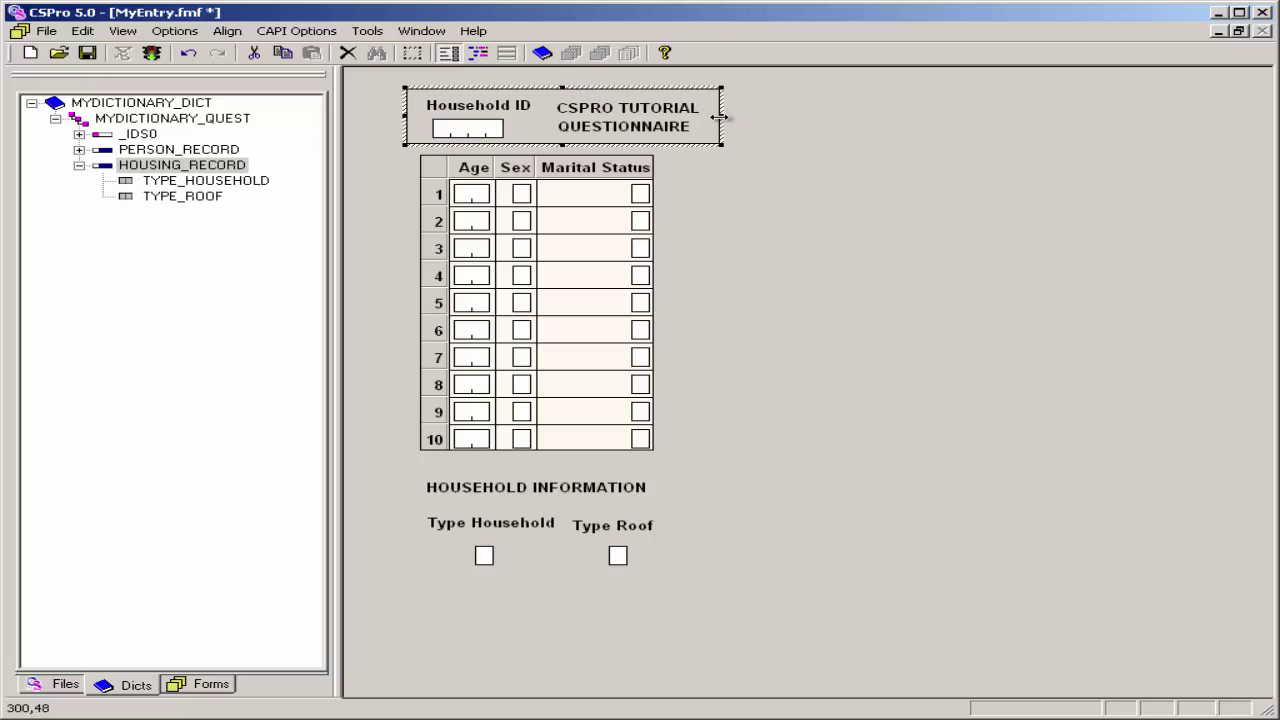
{"action": "mouse_move", "coordinate": [721, 117]}
{"action": "left_mouse_down"}
{"action": "mouse_move", "coordinate": [752, 120]}
{"action": "mouse_move", "coordinate": [721, 117]}
{"action": "left_mouse_up"}
{"action": "left_click", "coordinate": [783, 213]}
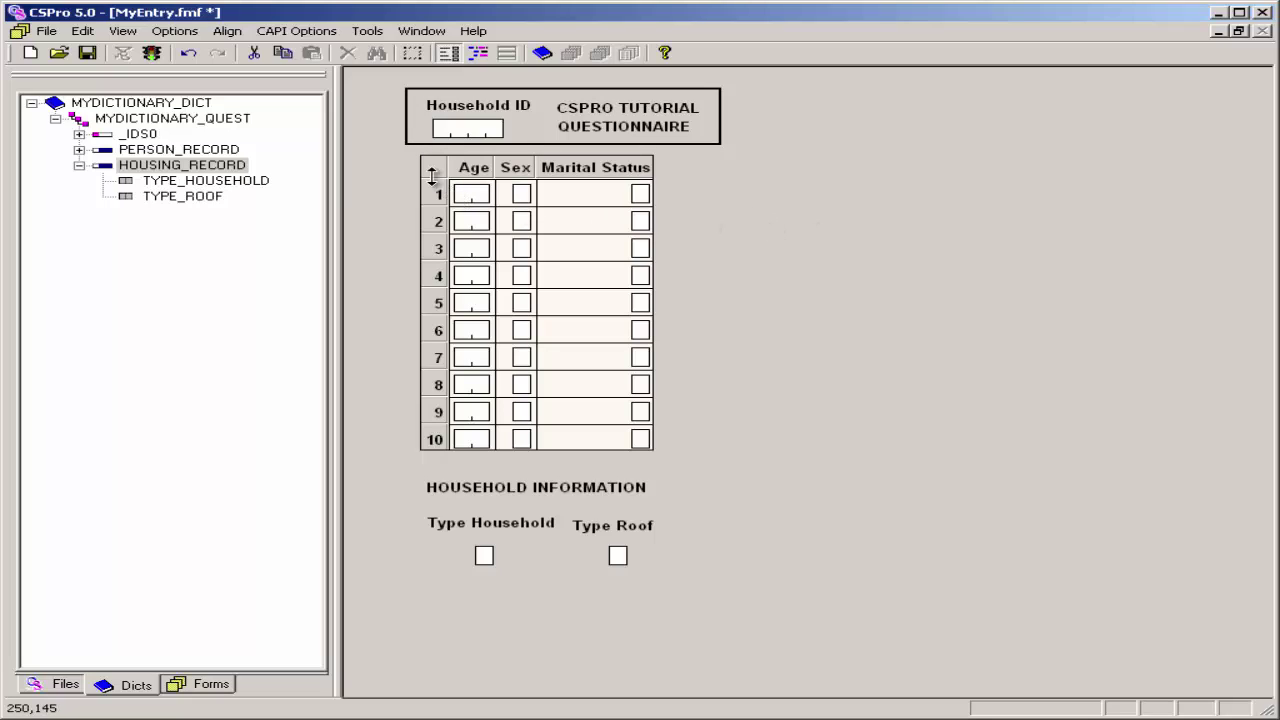
- Make the roster's heading row taller and extend the Sex column heading with a blank line, 1-Male and 2-Female on separate lines
{"action": "left_click_drag", "start_coordinate": [432, 175], "coordinate": [434, 205]}
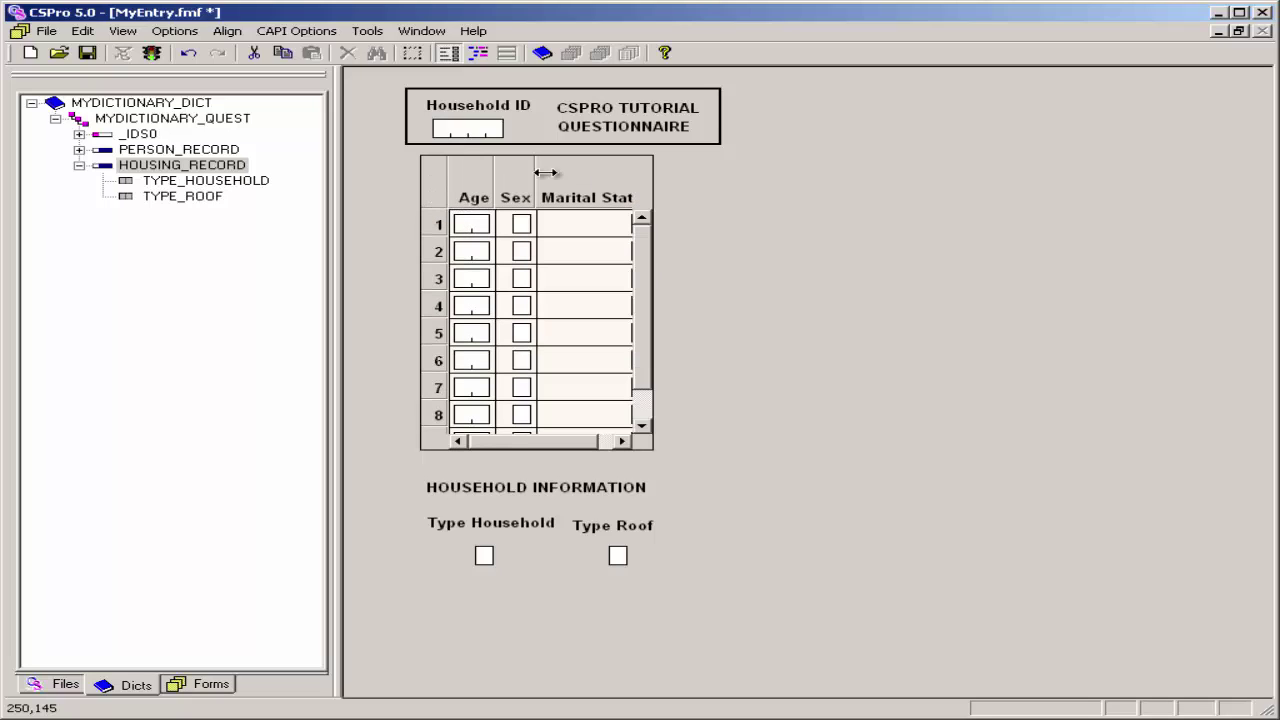
{"action": "left_click", "coordinate": [517, 185]}
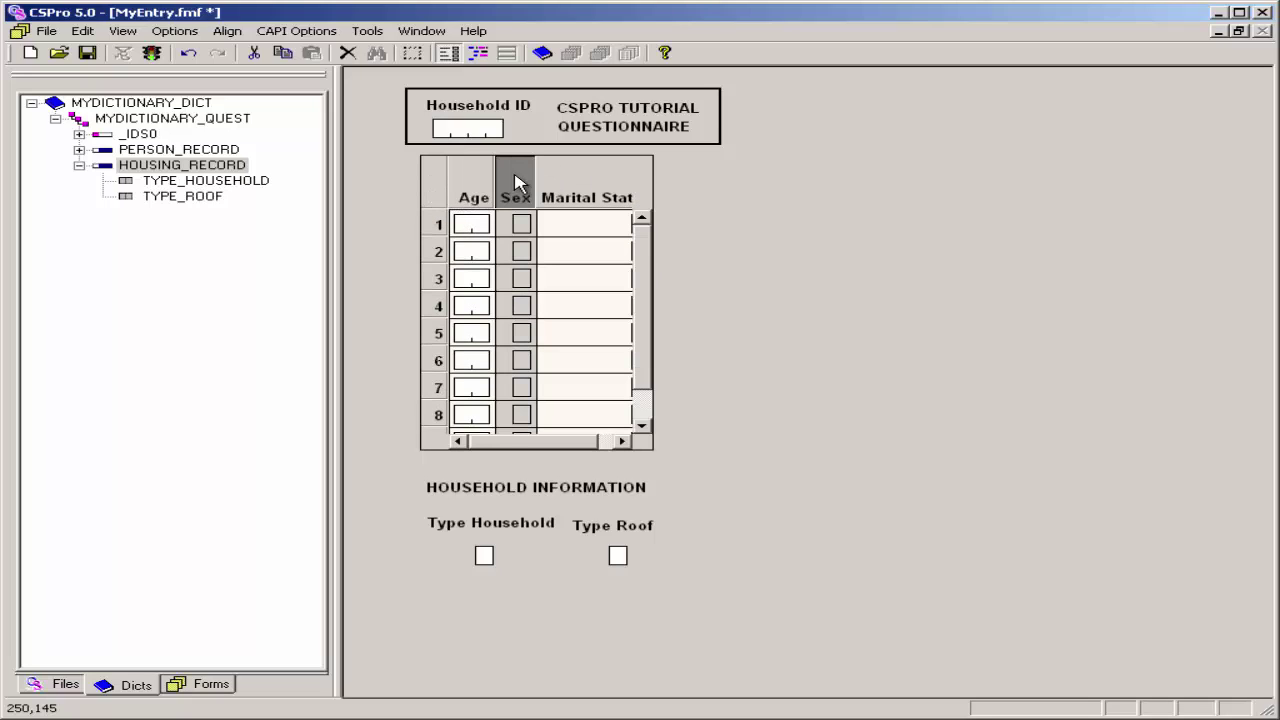
{"action": "right_click", "coordinate": [518, 183]}
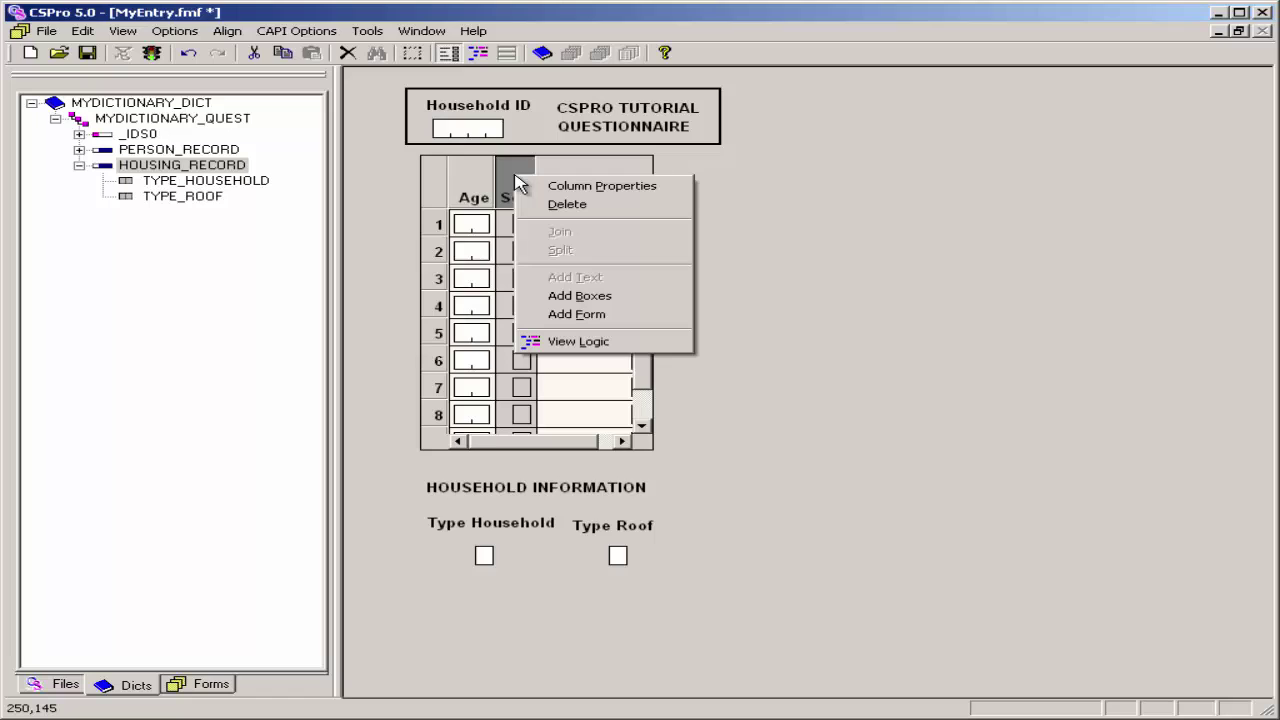
{"action": "left_click", "coordinate": [604, 187]}
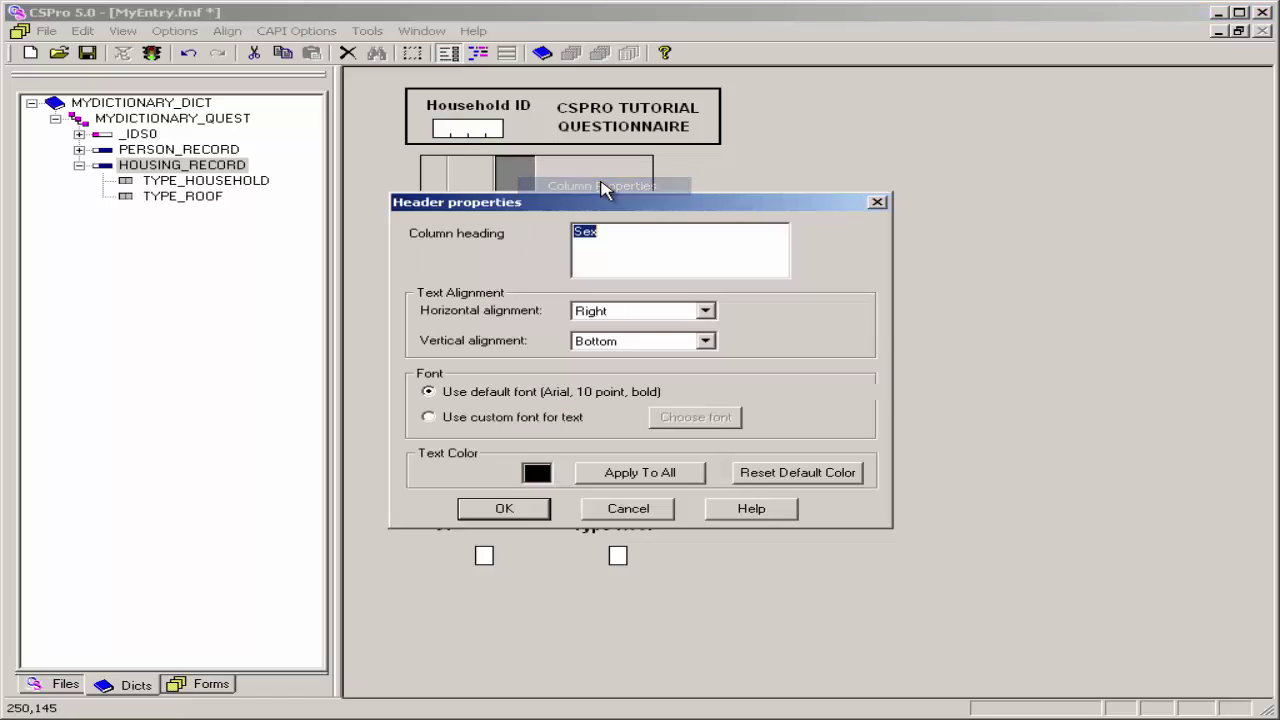
{"action": "left_click", "coordinate": [605, 232]}
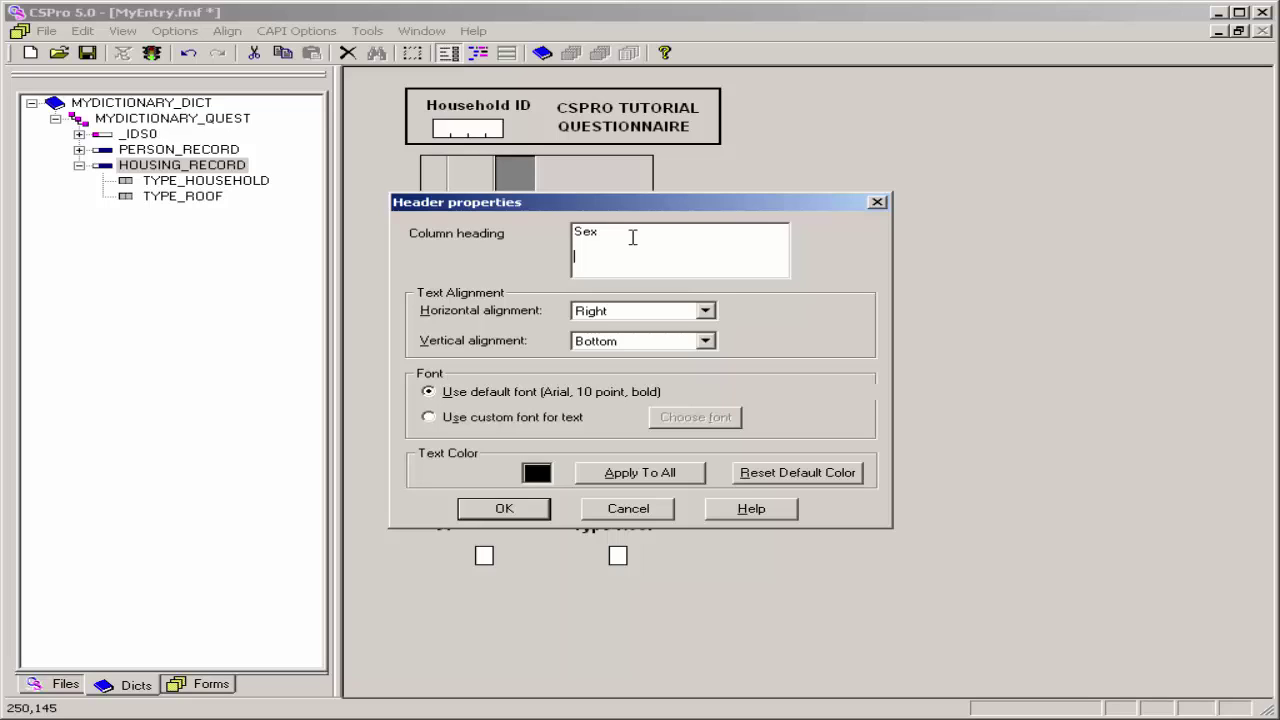
{"action": "type", "text": "1-Male"}
{"action": "key", "text": "Return"}
{"action": "type", "text": "2-Female"}
- Set the Sex column heading's horizontal alignment to Center and its vertical alignment to Middle, and apply the changes
{"action": "left_click", "coordinate": [617, 313]}
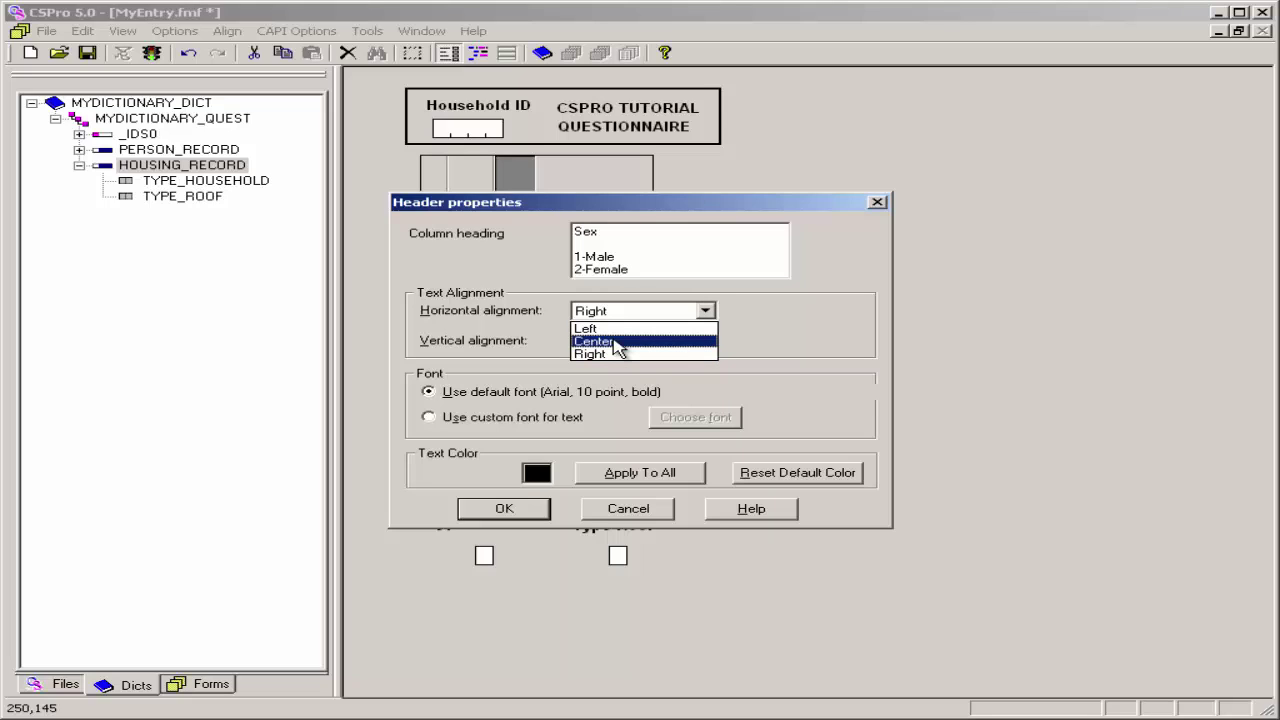
{"action": "left_click", "coordinate": [617, 346]}
{"action": "left_click", "coordinate": [614, 345]}
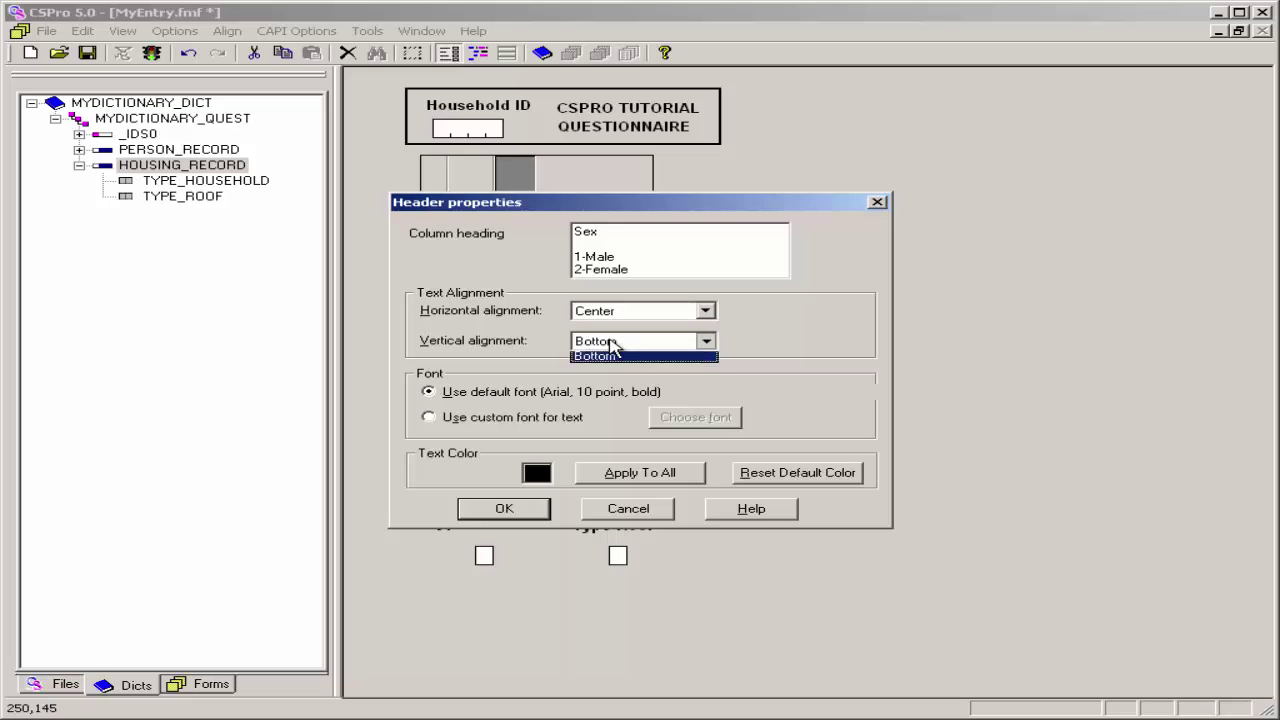
{"action": "left_click", "coordinate": [613, 374]}
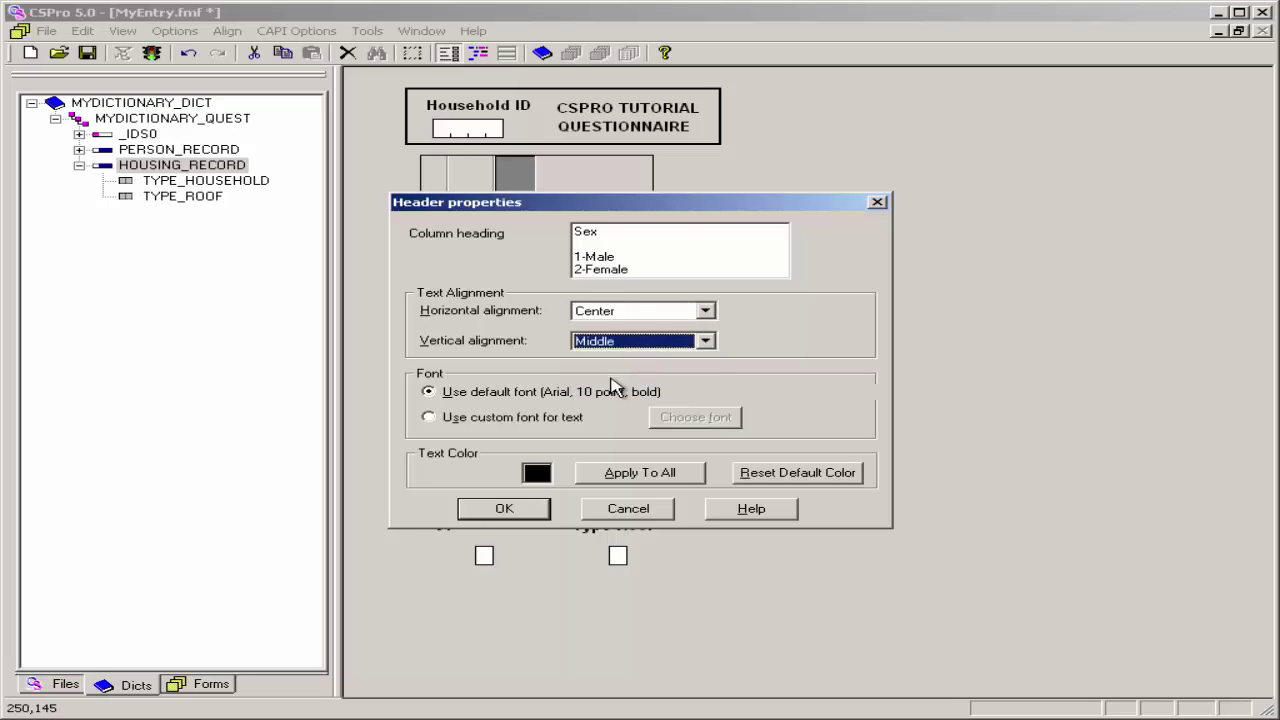
{"action": "left_click", "coordinate": [505, 512]}
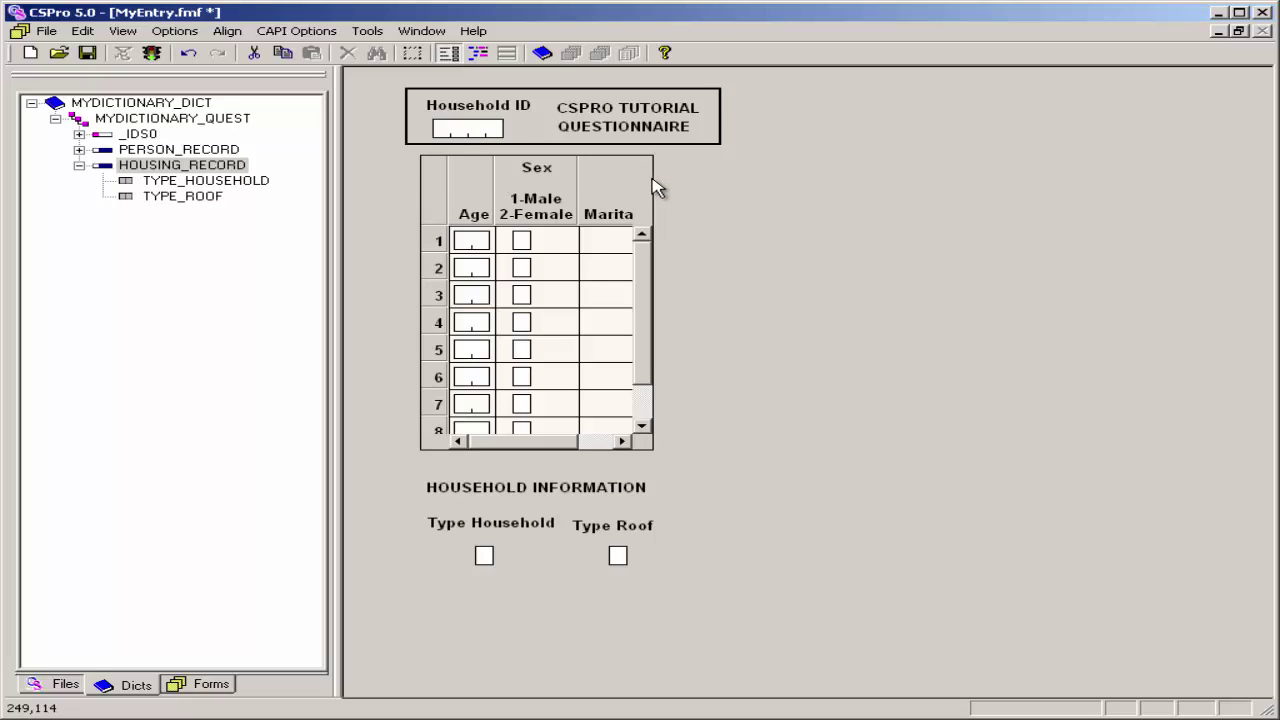
- Widen the person roster to fit the full Marital Status column and extend it downward to just above HOUSEHOLD INFORMATION
{"action": "left_click", "coordinate": [432, 177]}
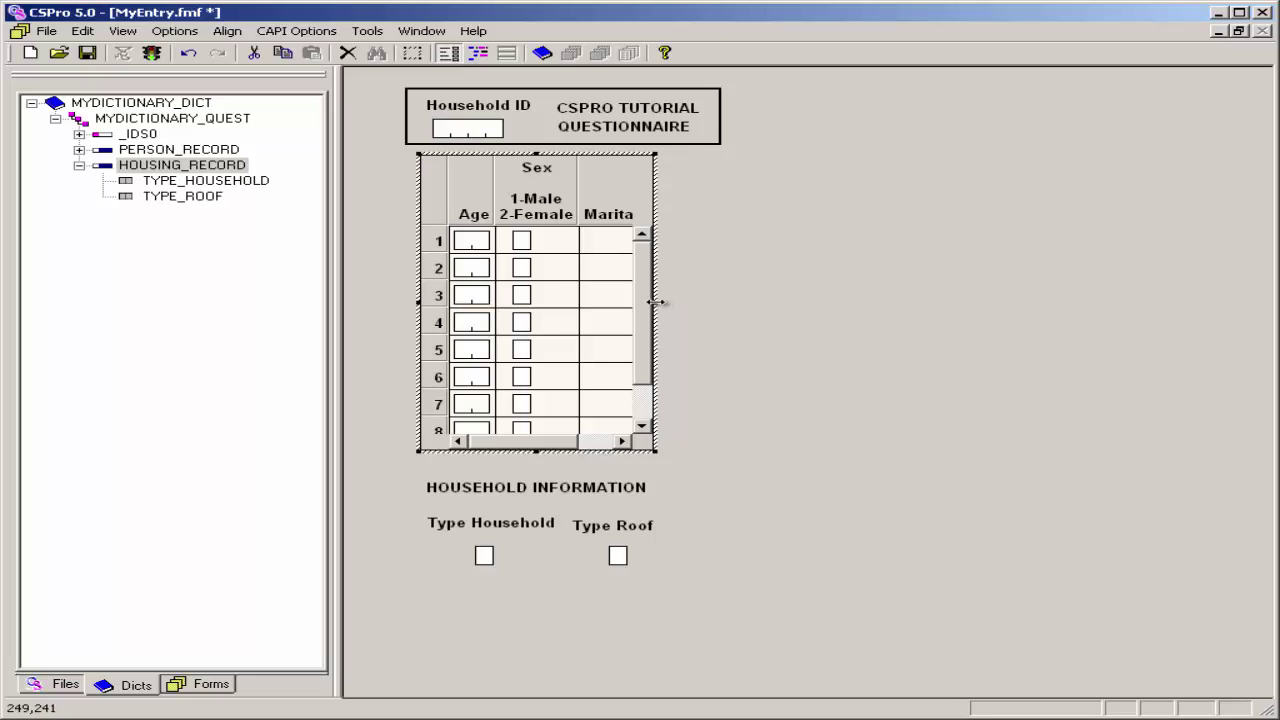
{"action": "left_click_drag", "start_coordinate": [655, 302], "coordinate": [727, 300]}
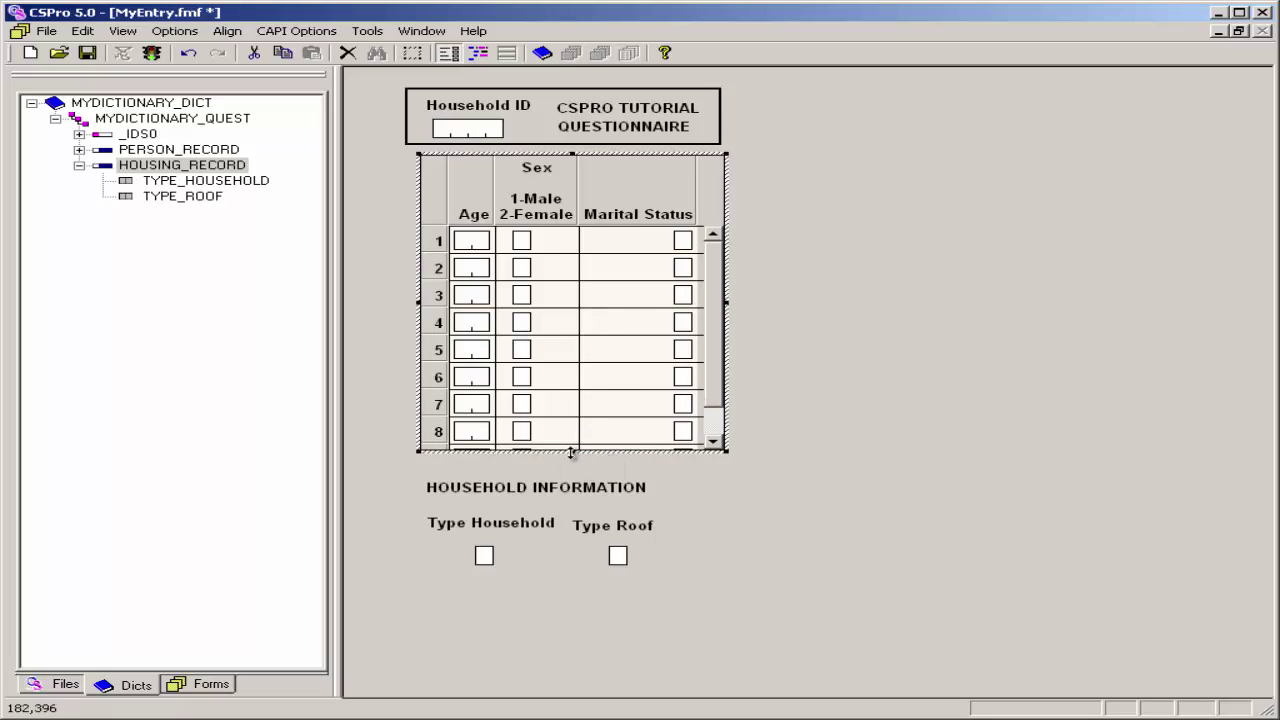
{"action": "left_click_drag", "start_coordinate": [574, 451], "coordinate": [574, 471]}
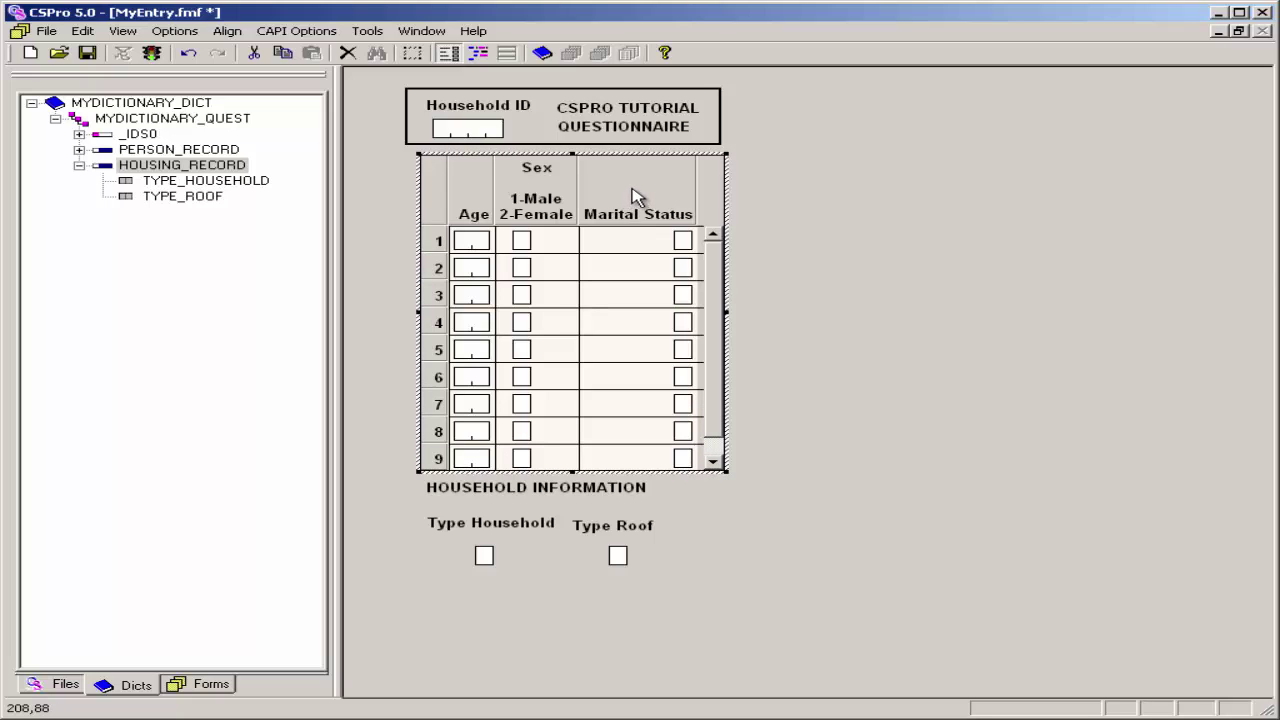
- Extend the Marital Status column heading with a blank line, then 1-Married and 2-Not Married on separate lines
{"action": "right_click", "coordinate": [634, 192]}
{"action": "left_click", "coordinate": [674, 198]}
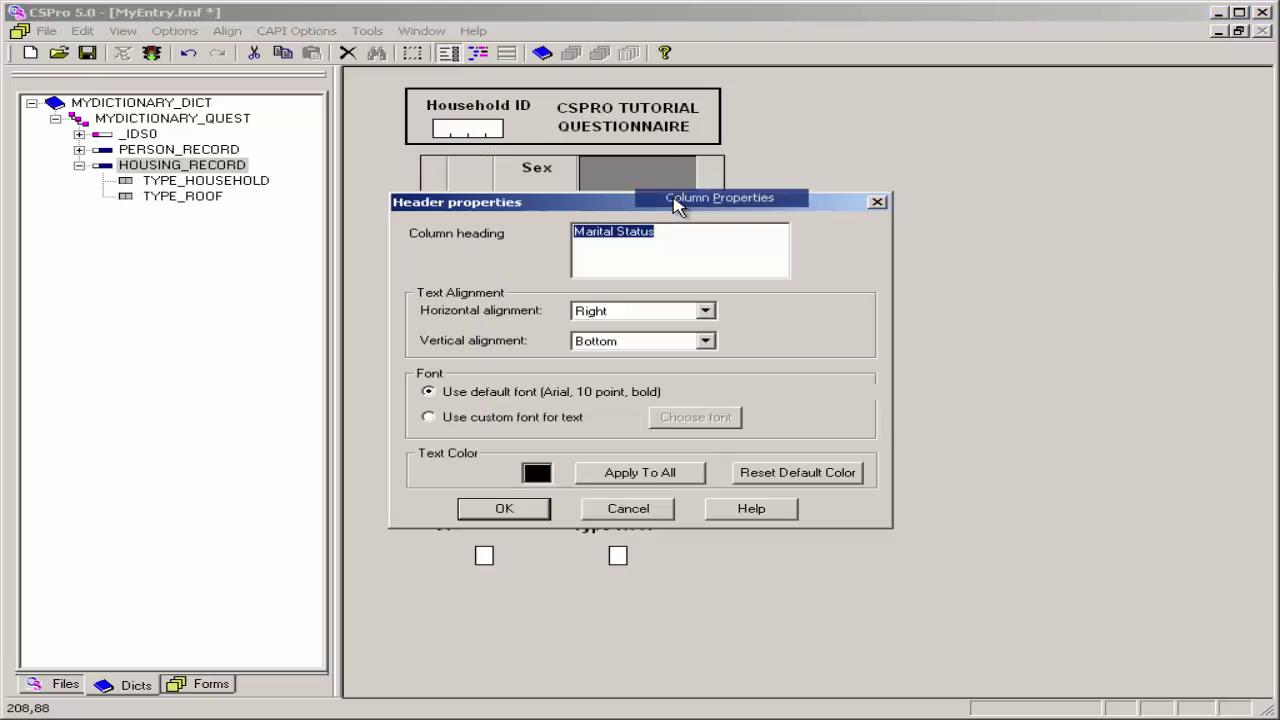
{"action": "left_click", "coordinate": [663, 232]}
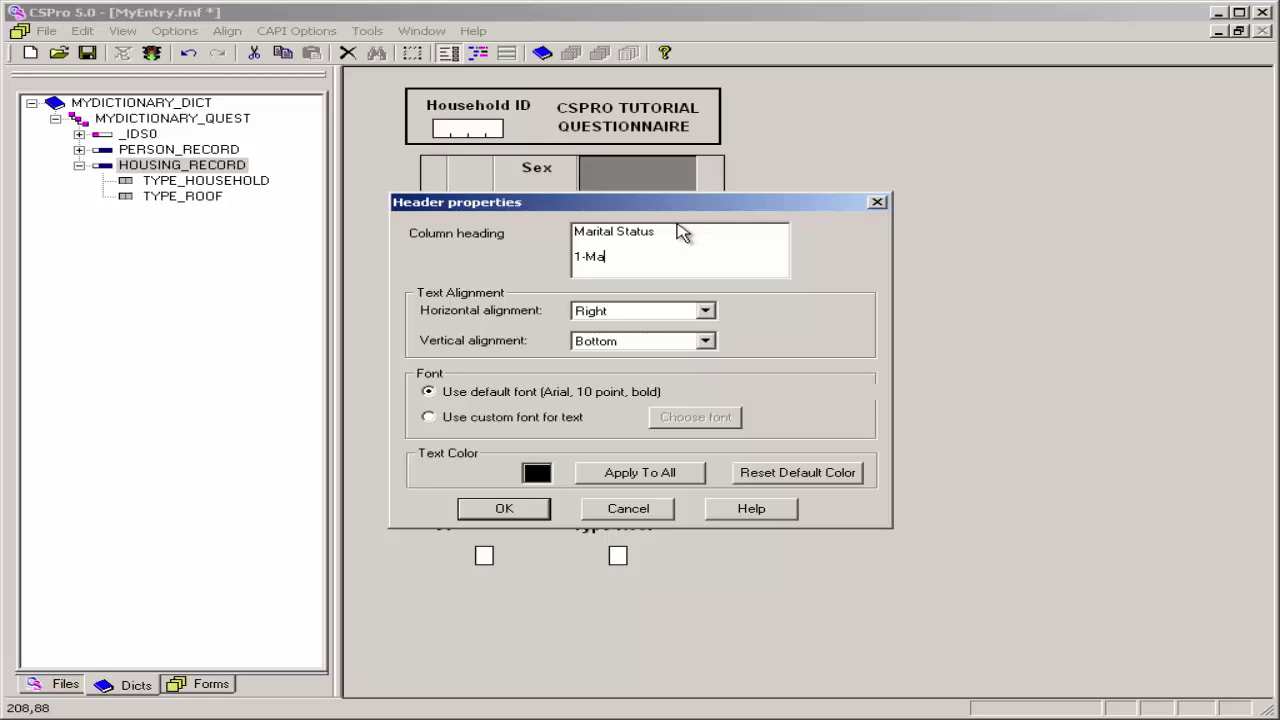
{"action": "type", "text": "1-Married "}
{"action": "type", "text": "2-Not"}
{"action": "type", "text": " Married"}
- Set the Marital Status and Age column headings to Center horizontal and Middle vertical alignment, applying the changes
{"action": "left_click", "coordinate": [610, 314]}
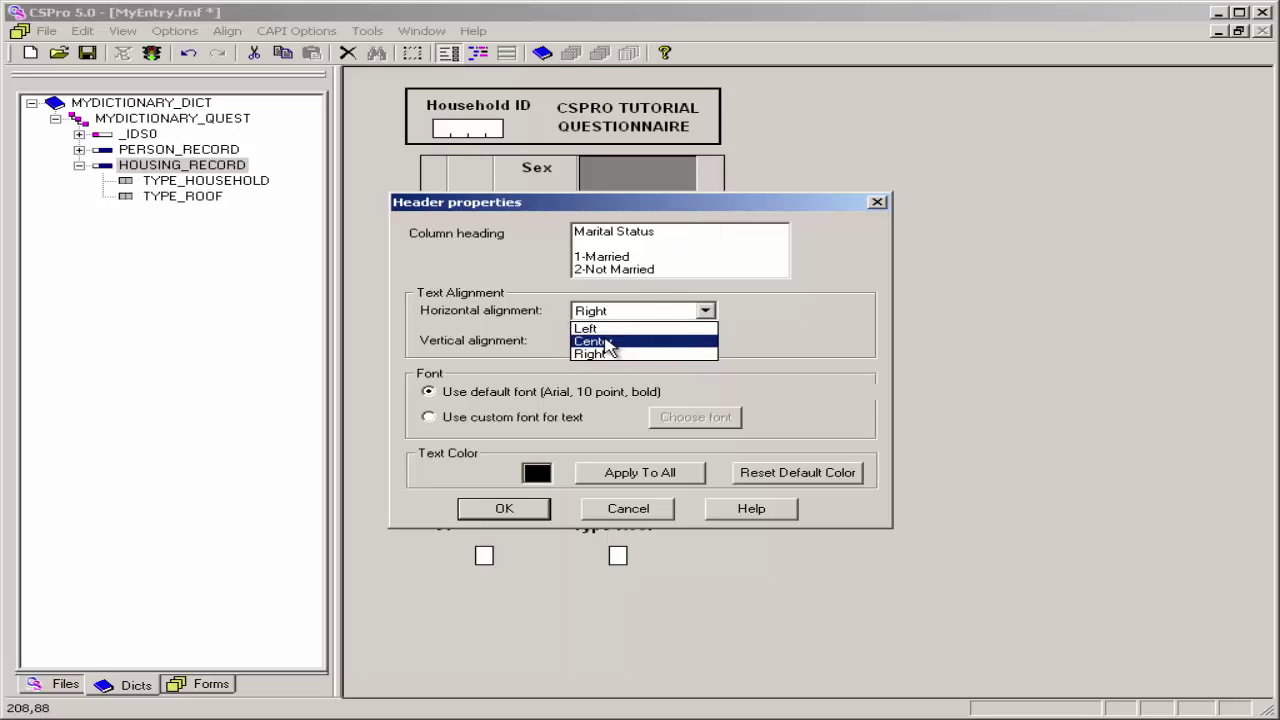
{"action": "left_click", "coordinate": [605, 340]}
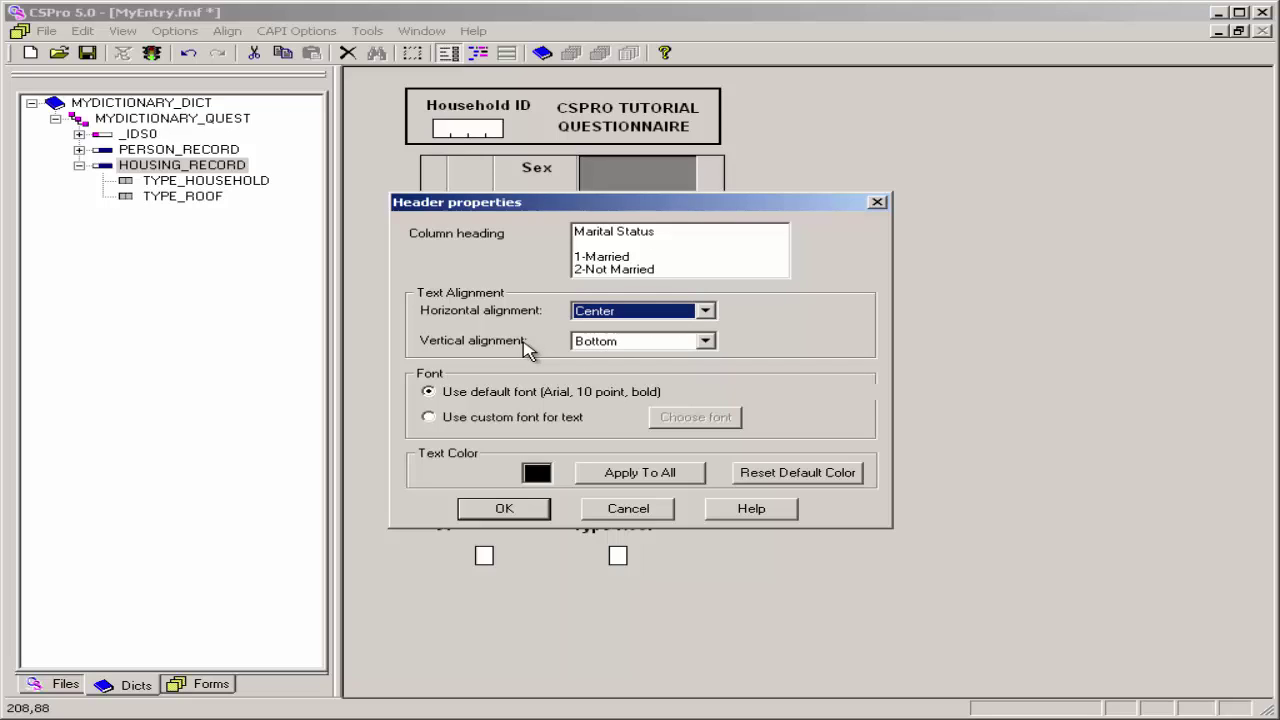
{"action": "left_click", "coordinate": [705, 342]}
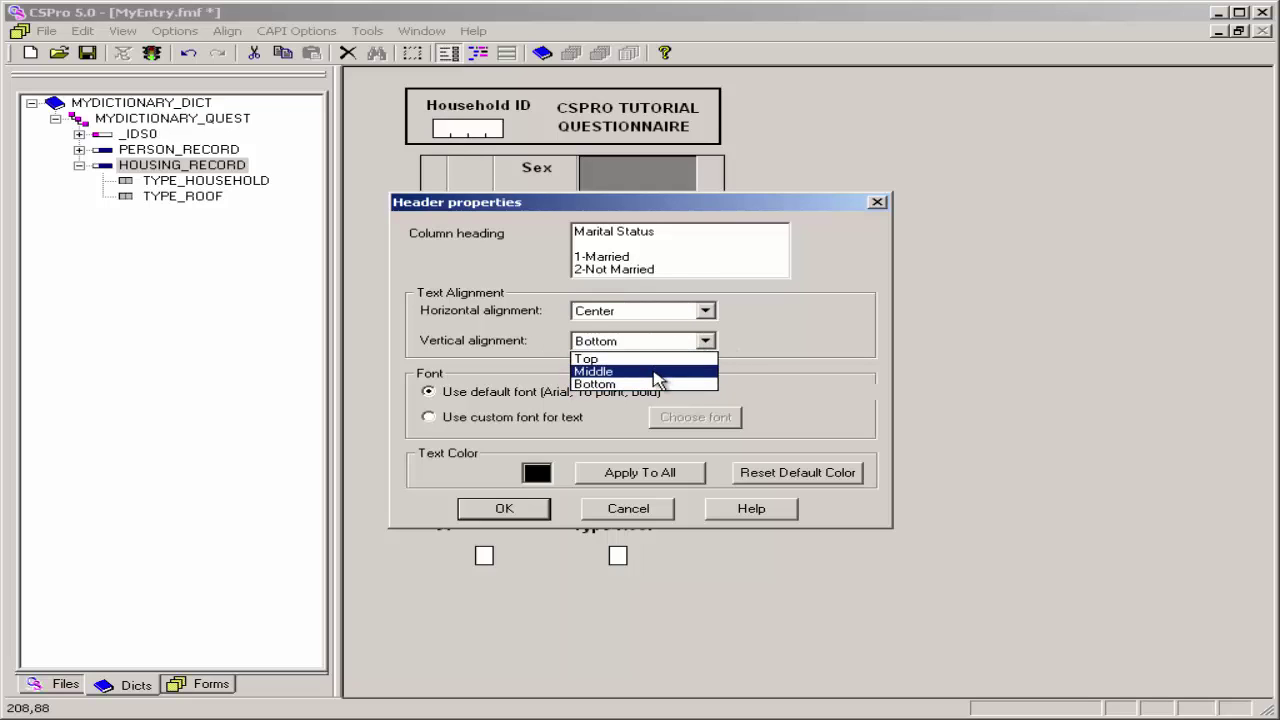
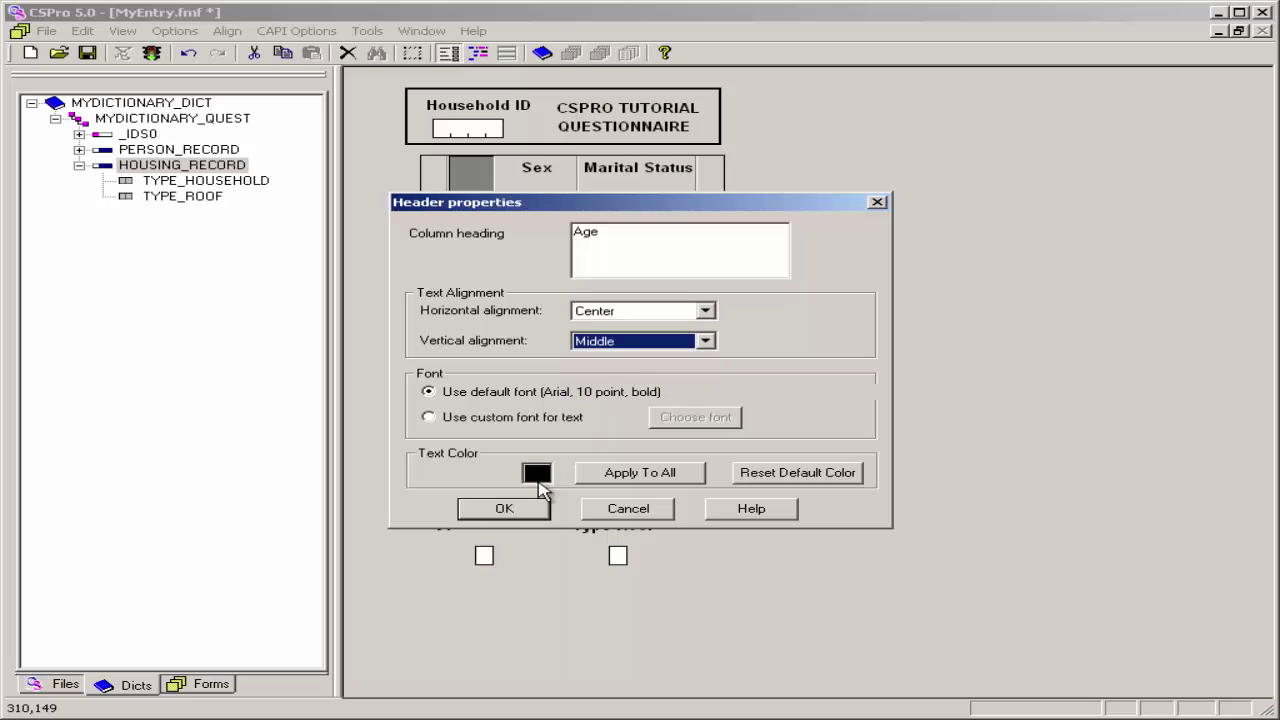
{"action": "left_click", "coordinate": [518, 511]}
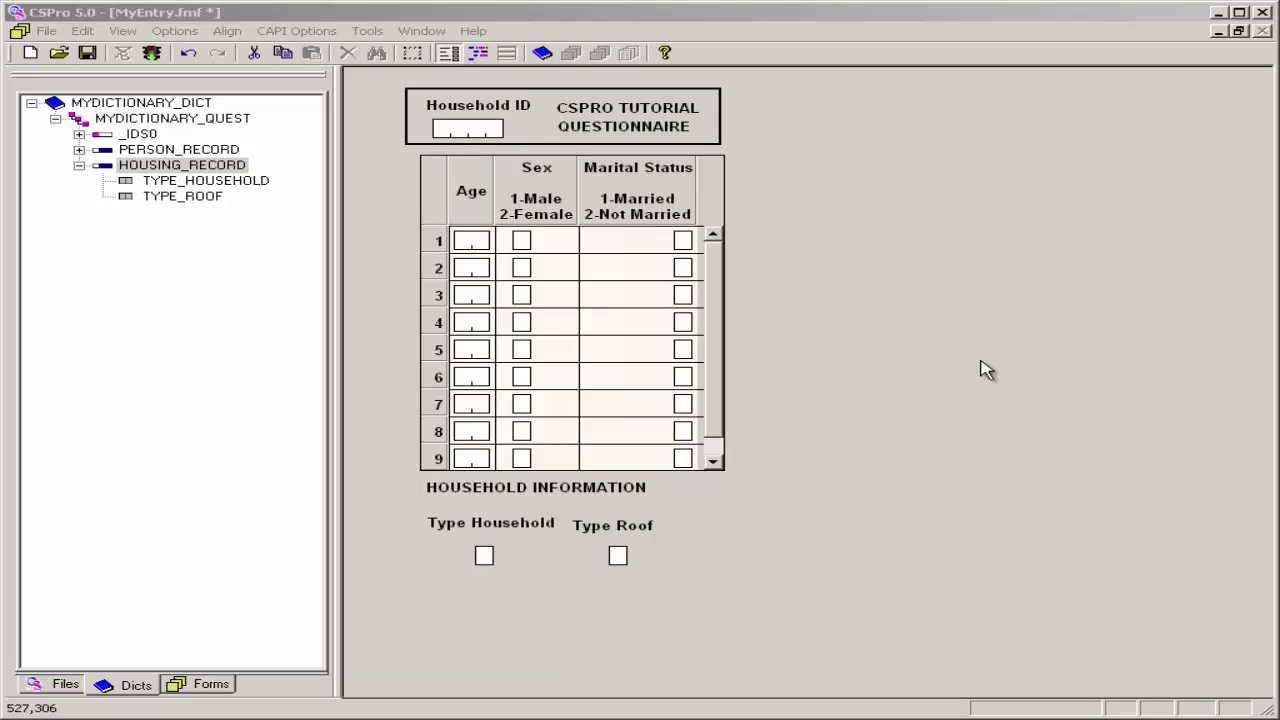
- Add the text "1 - Single Family" to the form and place it below the Type Household box
{"action": "right_click", "coordinate": [799, 504]}
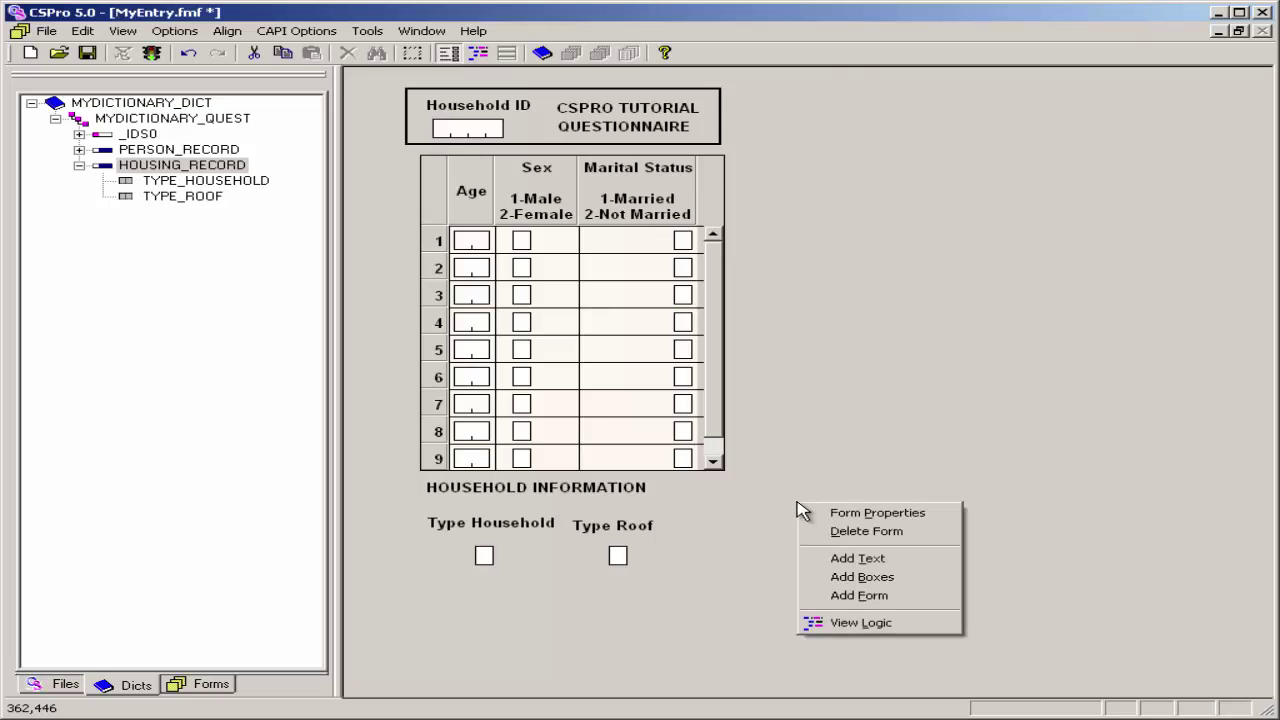
{"action": "left_click", "coordinate": [847, 560]}
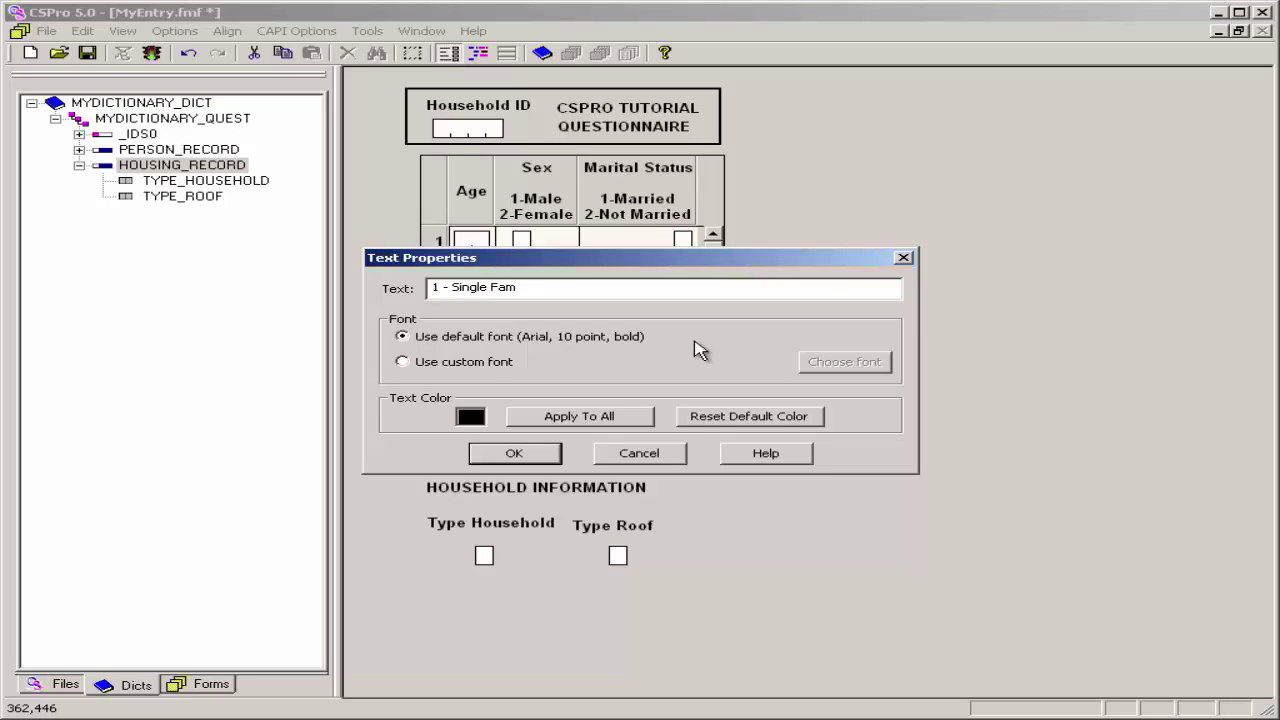
{"action": "left_click", "coordinate": [545, 455]}
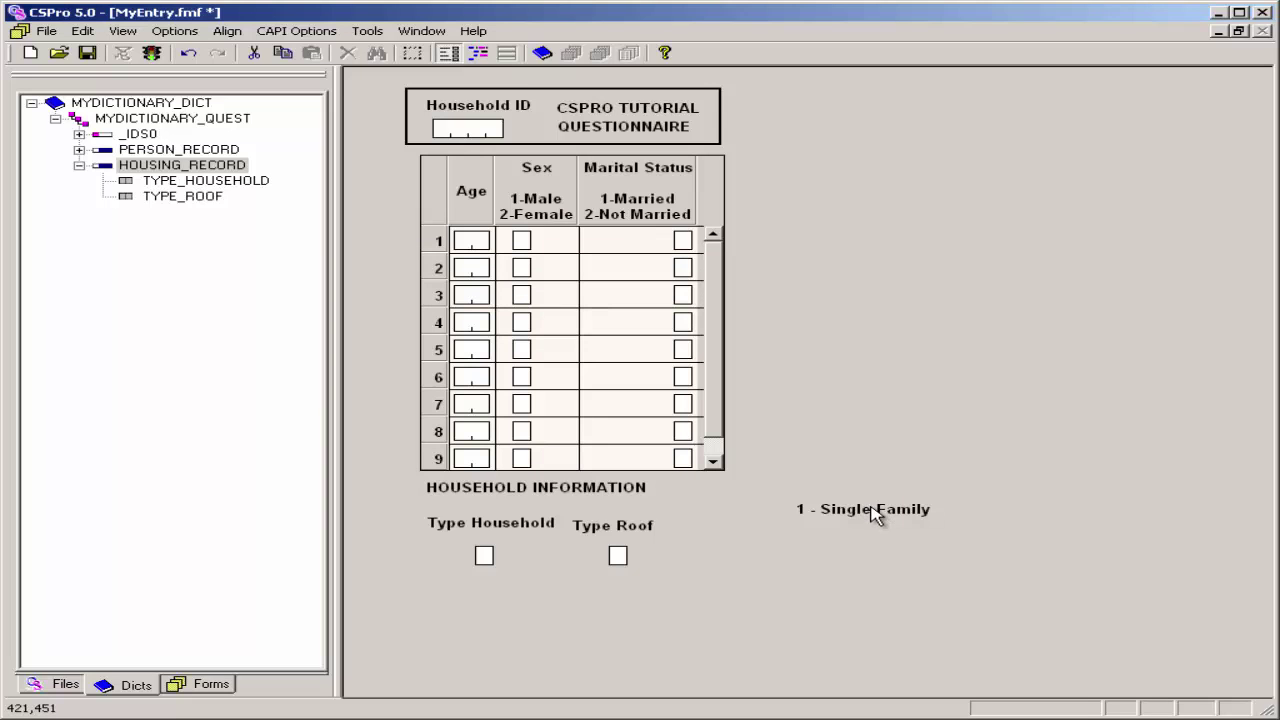
{"action": "left_click_drag", "start_coordinate": [866, 517], "coordinate": [490, 593]}
- Add the text "2 - Multi-family" to the form and place it below the Single Family option
{"action": "right_click", "coordinate": [757, 551]}
{"action": "left_click", "coordinate": [810, 577]}
{"action": "type", "text": "2 - Multi-family"}
{"action": "left_click", "coordinate": [514, 453]}
{"action": "left_click_drag", "start_coordinate": [797, 545], "coordinate": [480, 612]}
- Add the text "3 - Homeless" to the form and place it below the Multi-family option
{"action": "right_click", "coordinate": [490, 640]}
{"action": "left_click", "coordinate": [543, 666]}
{"action": "type", "text": "3 - "}
{"action": "type", "text": "s"}
{"action": "left_click", "coordinate": [514, 453]}
{"action": "left_click_drag", "start_coordinate": [837, 546], "coordinate": [477, 634]}
- Add the text "1 - Wood" to the form and place it below the Type Roof box
{"action": "right_click", "coordinate": [854, 462]}
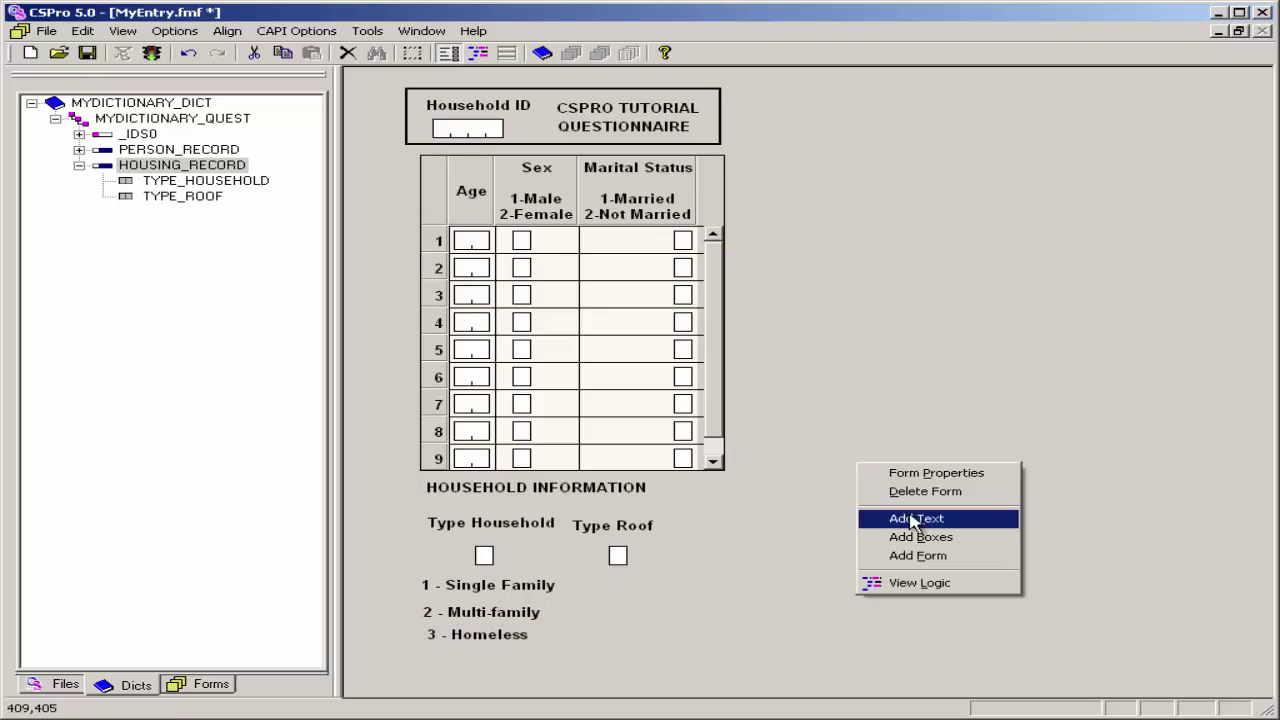
{"action": "left_click", "coordinate": [870, 514]}
{"action": "type", "text": "1 - Wood"}
{"action": "left_click", "coordinate": [514, 453]}
{"action": "left_click_drag", "start_coordinate": [900, 470], "coordinate": [651, 591]}
- Add the text "2 - Metal" to the form and place it below the Wood option
{"action": "right_click", "coordinate": [782, 530]}
{"action": "left_click", "coordinate": [830, 556]}
{"action": "type", "text": "2 - Metal"}
{"action": "left_click", "coordinate": [514, 453]}
{"action": "left_click_drag", "start_coordinate": [815, 534], "coordinate": [643, 611]}
- Add the text "3 - Other" to the form and place it below the Metal option
{"action": "right_click", "coordinate": [785, 530]}
{"action": "left_click", "coordinate": [830, 556]}
{"action": "type", "text": "3 - Other"}
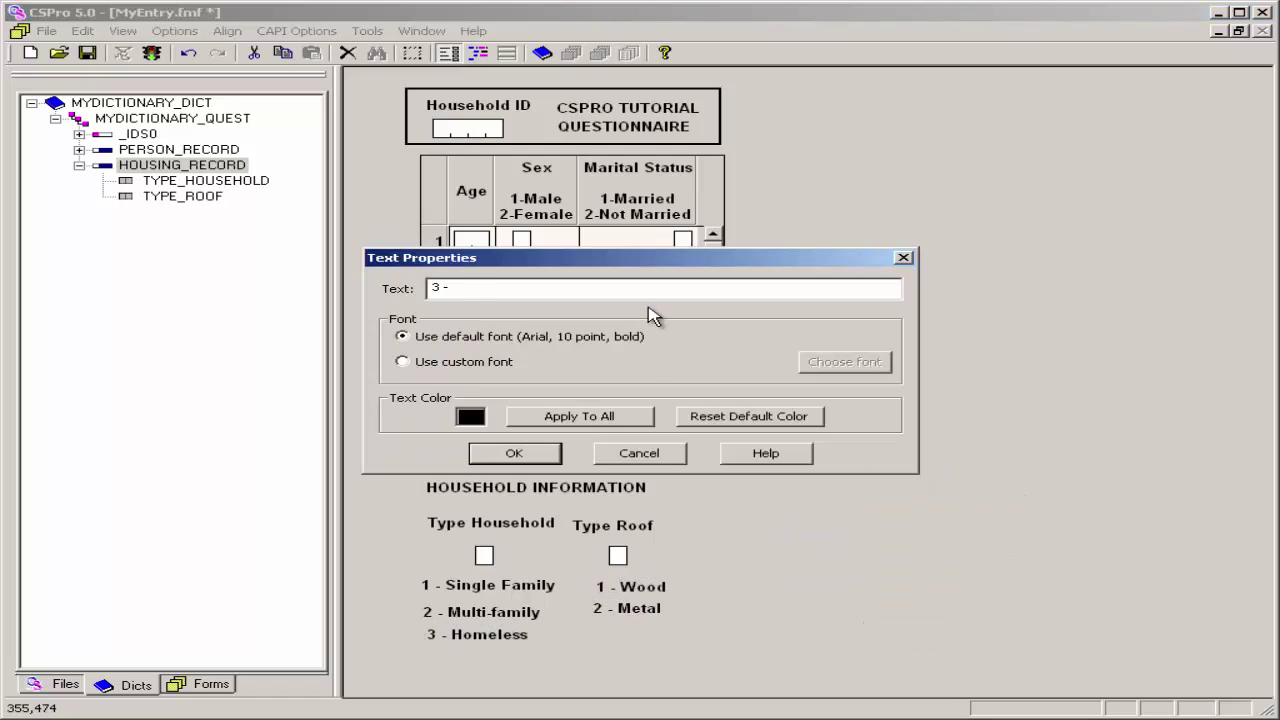
{"action": "key", "text": "Return"}
{"action": "left_click_drag", "start_coordinate": [826, 541], "coordinate": [633, 636]}
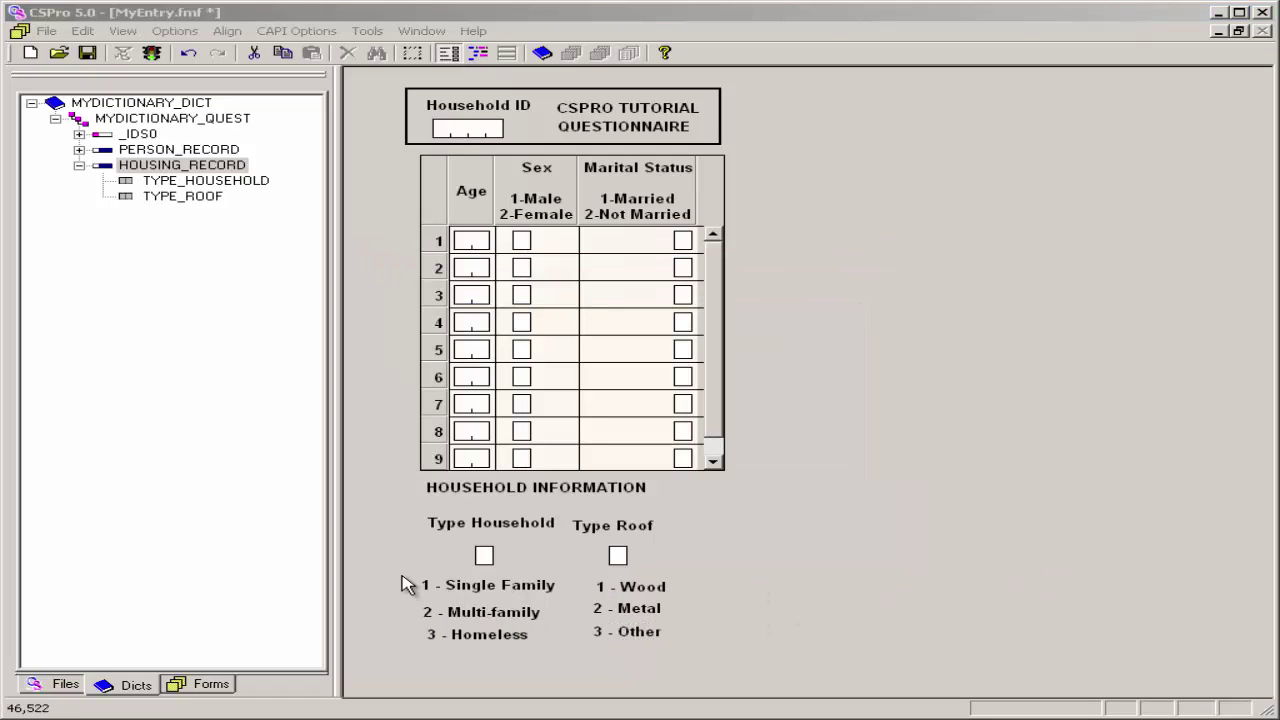
- Left-align the three household type option texts and space them evenly in the vertical direction
{"action": "mouse_move", "coordinate": [401, 576]}
{"action": "left_mouse_down"}
{"action": "mouse_move", "coordinate": [410, 615]}
{"action": "mouse_move", "coordinate": [498, 647]}
{"action": "mouse_move", "coordinate": [569, 647]}
{"action": "left_mouse_up"}
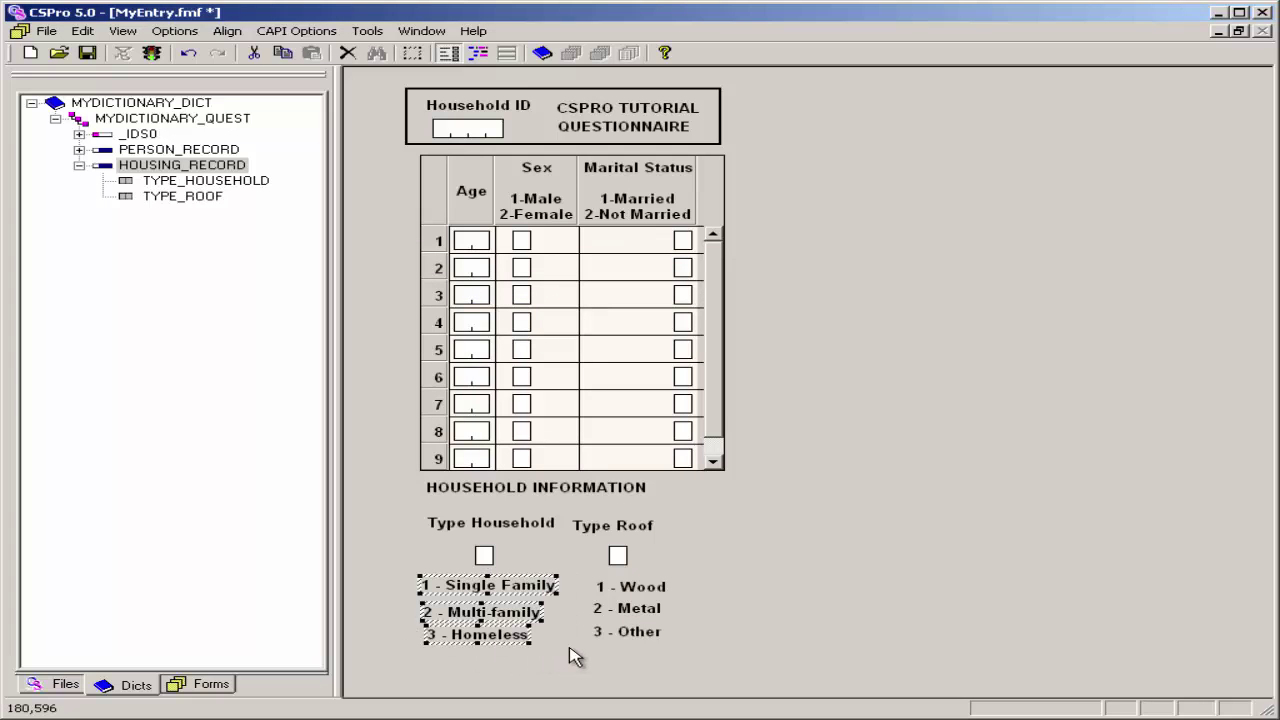
{"action": "left_click", "coordinate": [226, 33]}
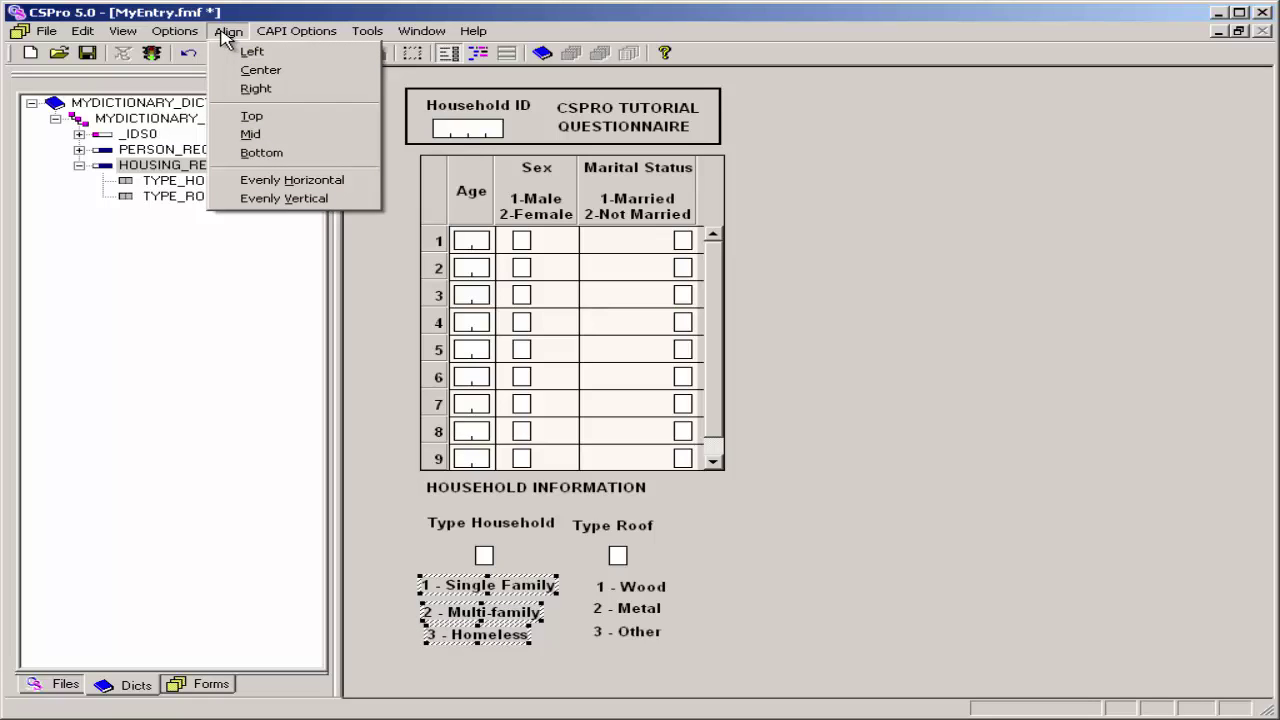
{"action": "left_click", "coordinate": [250, 62]}
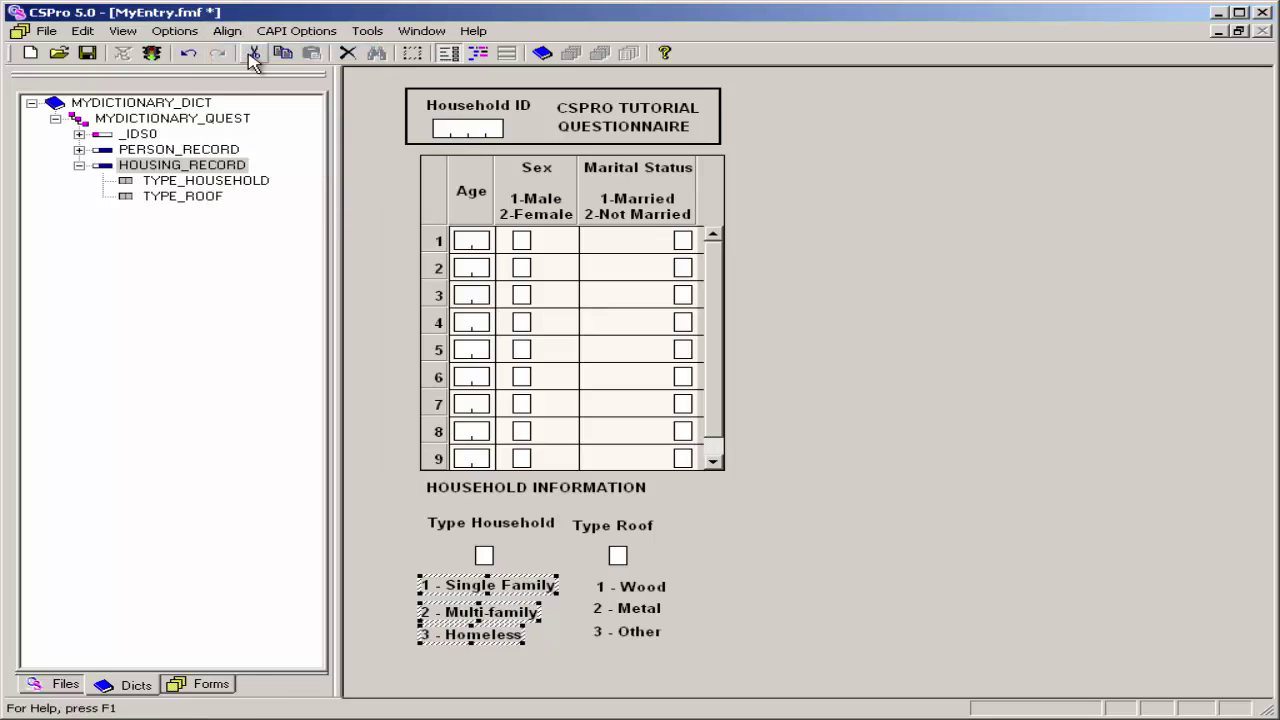
{"action": "left_click", "coordinate": [228, 33]}
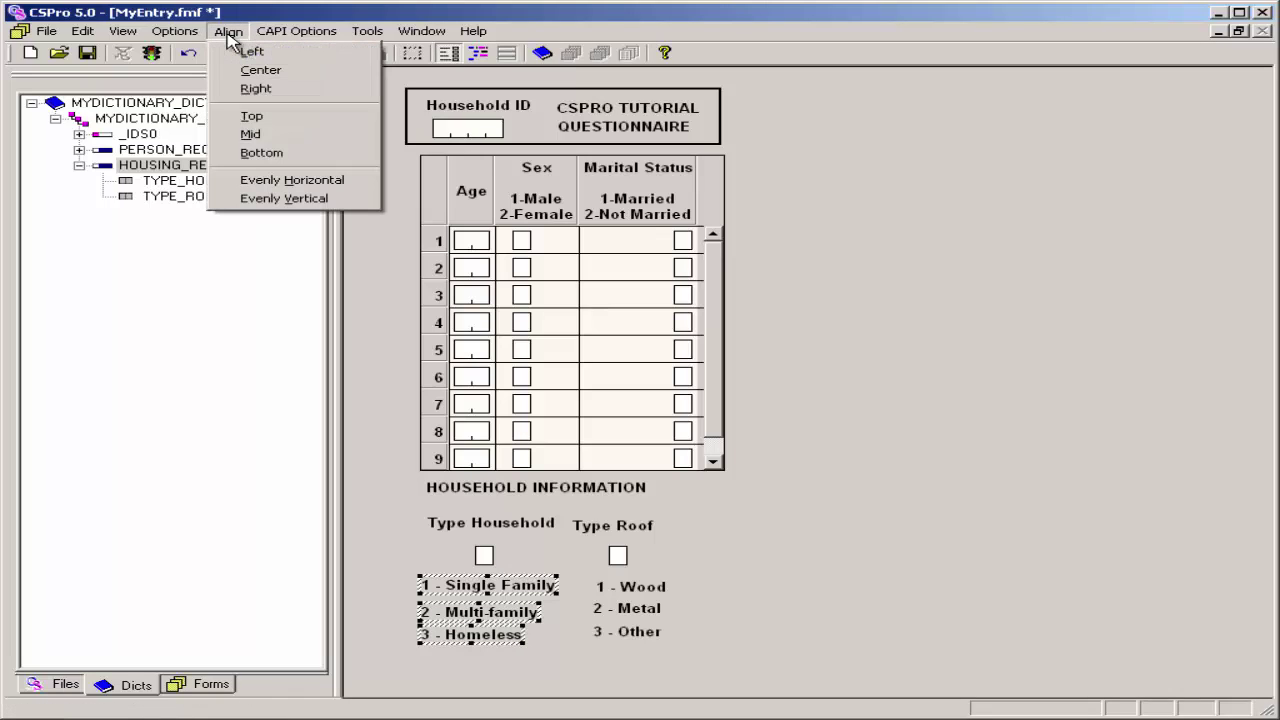
{"action": "left_click", "coordinate": [283, 199]}
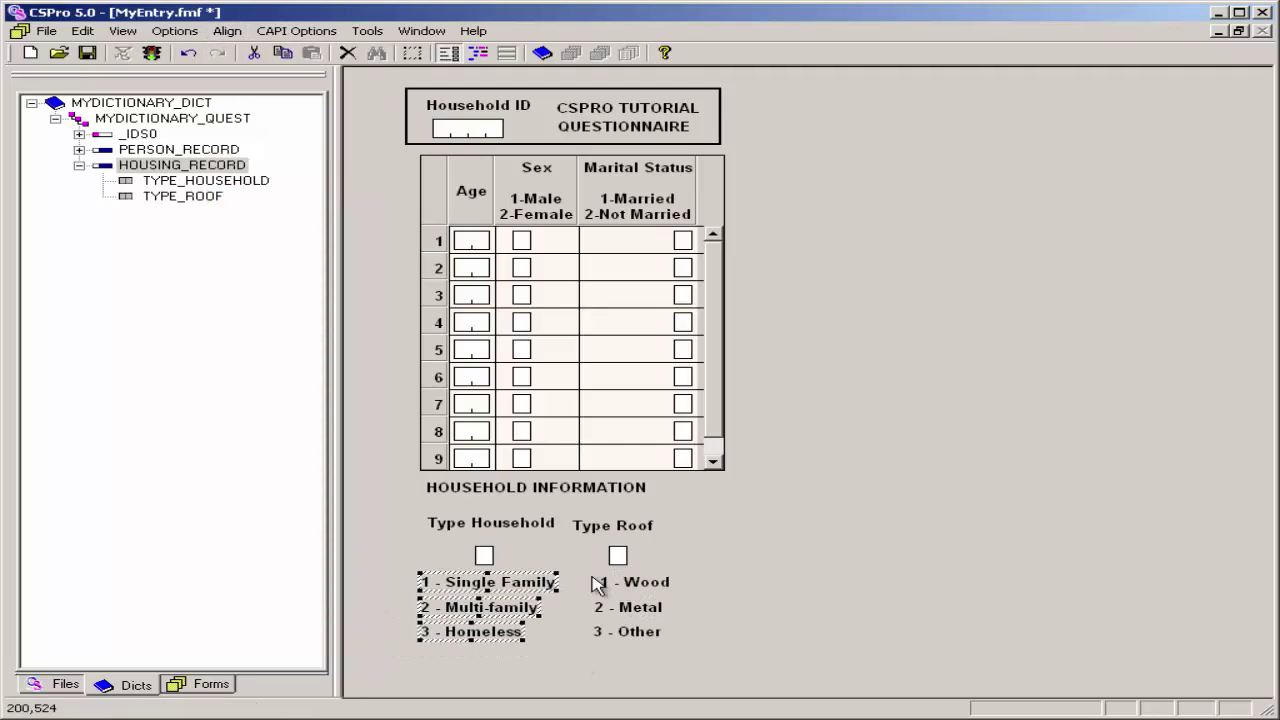
- Move the person roster up against the title box and narrow the title box to match the roster's right edge
{"action": "left_click_drag", "start_coordinate": [429, 194], "coordinate": [417, 163]}
{"action": "left_click", "coordinate": [717, 113]}
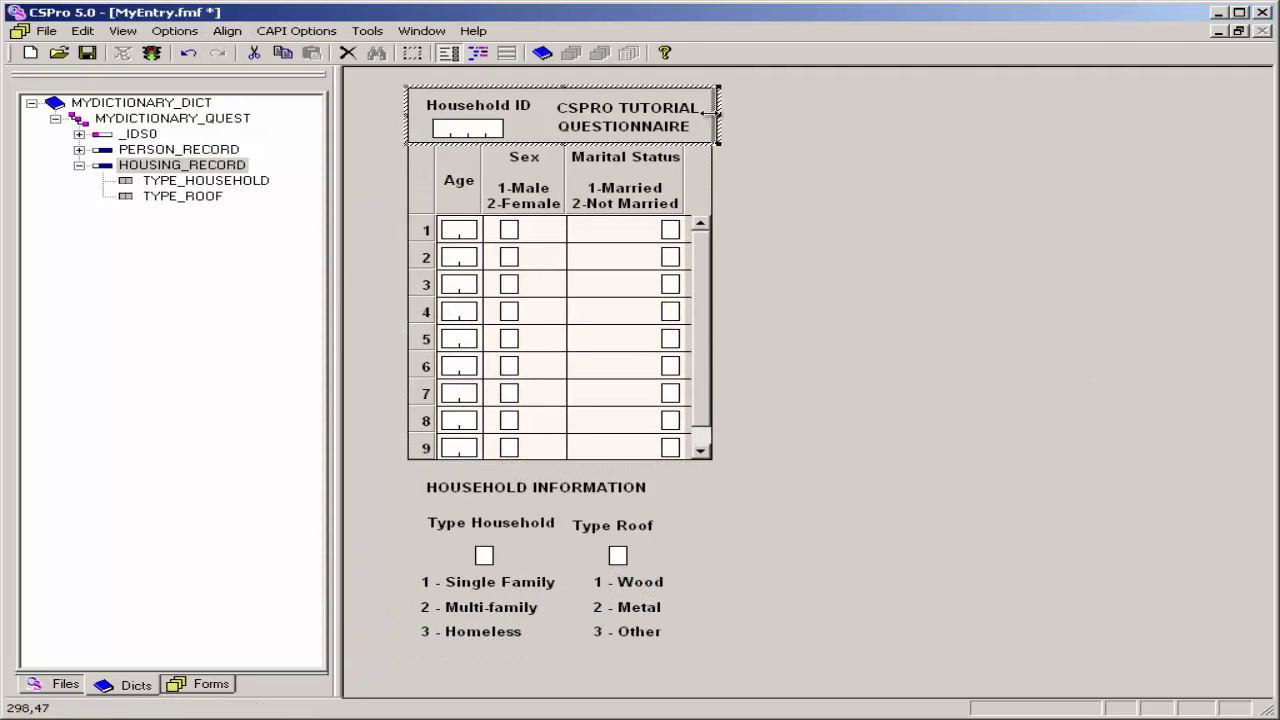
{"action": "left_click_drag", "start_coordinate": [717, 113], "coordinate": [708, 113]}
- Shift HOUSEHOLD INFORMATION slightly down and right, and arrange the Type Household and Type Roof labels and boxes in one evenly spaced row
{"action": "left_click_drag", "start_coordinate": [536, 487], "coordinate": [556, 498]}
{"action": "left_click_drag", "start_coordinate": [420, 510], "coordinate": [670, 540]}
{"action": "left_click_drag", "start_coordinate": [505, 543], "coordinate": [513, 543]}
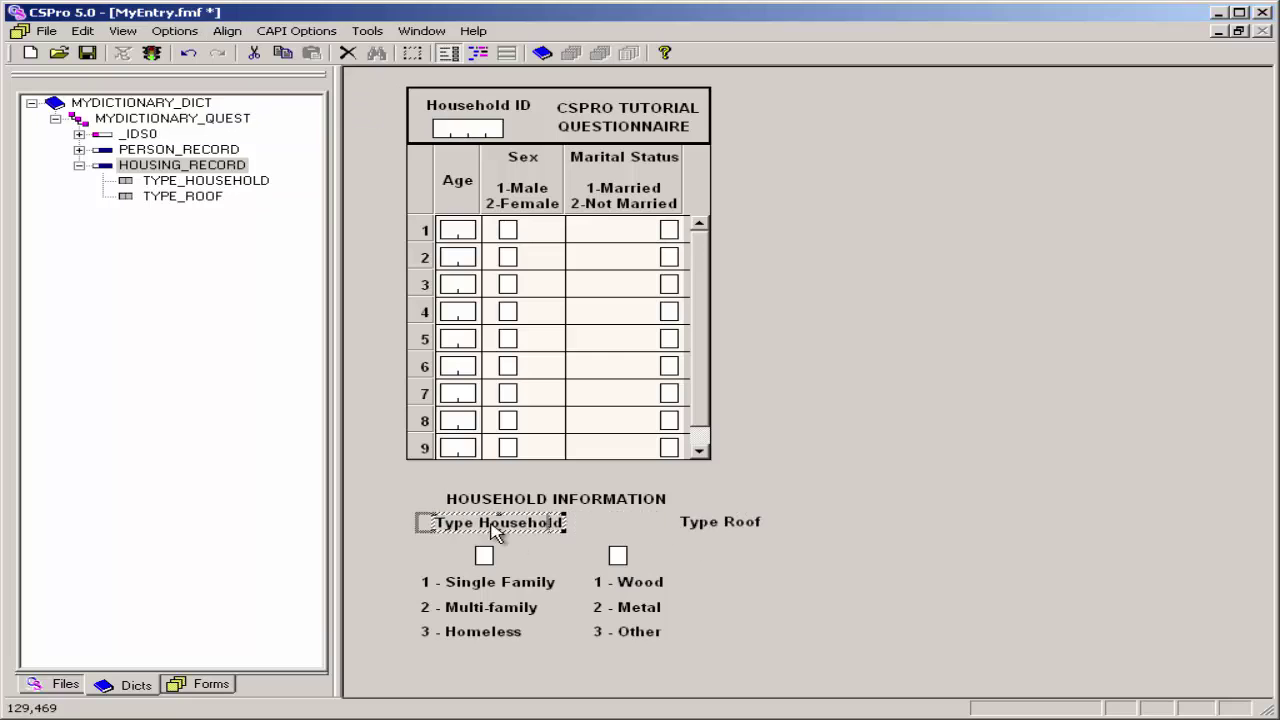
{"action": "left_click", "coordinate": [227, 31]}
{"action": "left_click", "coordinate": [280, 177]}
- Arrange the household type and roof option texts closer beneath their labels and give them a smaller font
{"action": "left_click_drag", "start_coordinate": [374, 543], "coordinate": [584, 684]}
{"action": "left_click_drag", "start_coordinate": [580, 570], "coordinate": [705, 665]}
{"action": "double_click", "coordinate": [628, 607]}
{"action": "left_click", "coordinate": [509, 451]}
- Draw a thick box around the whole HOUSEHOLD INFORMATION section, as wide as the roster, and leave box drawing
{"action": "left_click", "coordinate": [411, 53]}
{"action": "left_click_drag", "start_coordinate": [407, 476], "coordinate": [711, 617]}
{"action": "key", "text": "Escape"}
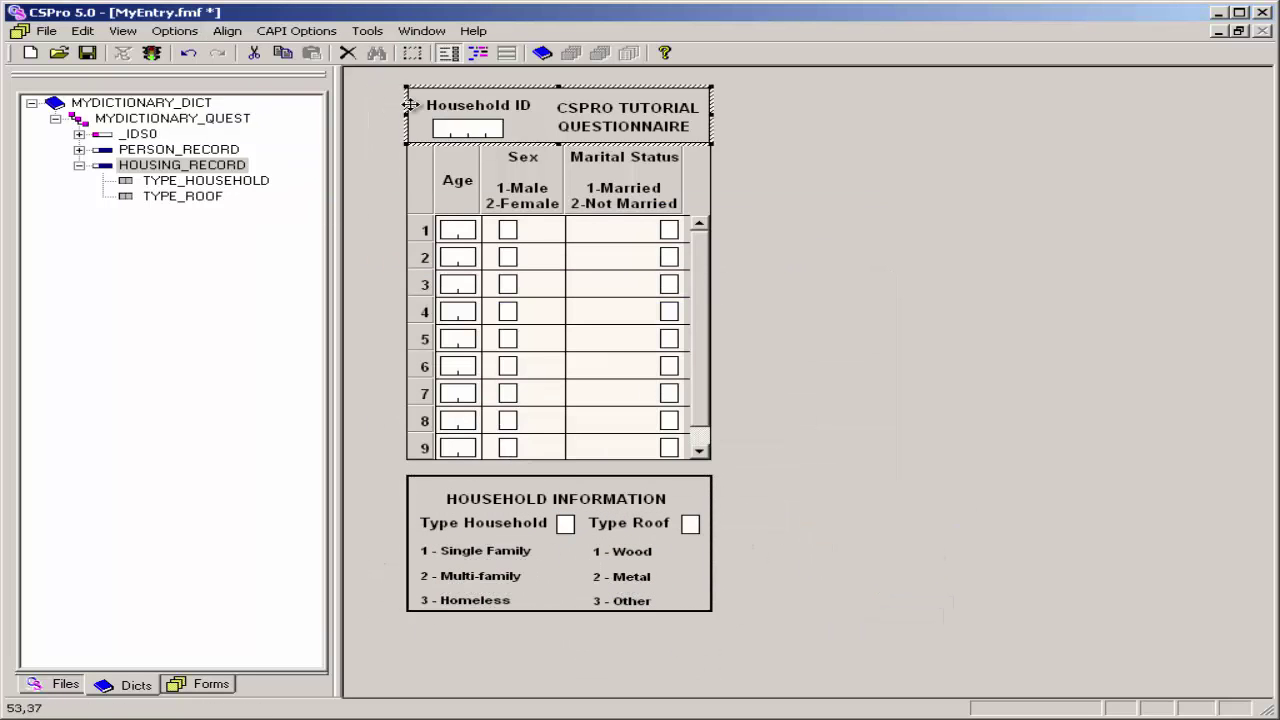
- Move the boxed HOUSEHOLD INFORMATION section down and extend the person roster downward to fit all ten rows
{"action": "left_click_drag", "start_coordinate": [400, 478], "coordinate": [402, 505]}
{"action": "left_click_drag", "start_coordinate": [420, 458], "coordinate": [420, 483]}
{"action": "left_click", "coordinate": [425, 540]}
{"action": "left_click", "coordinate": [828, 522]}
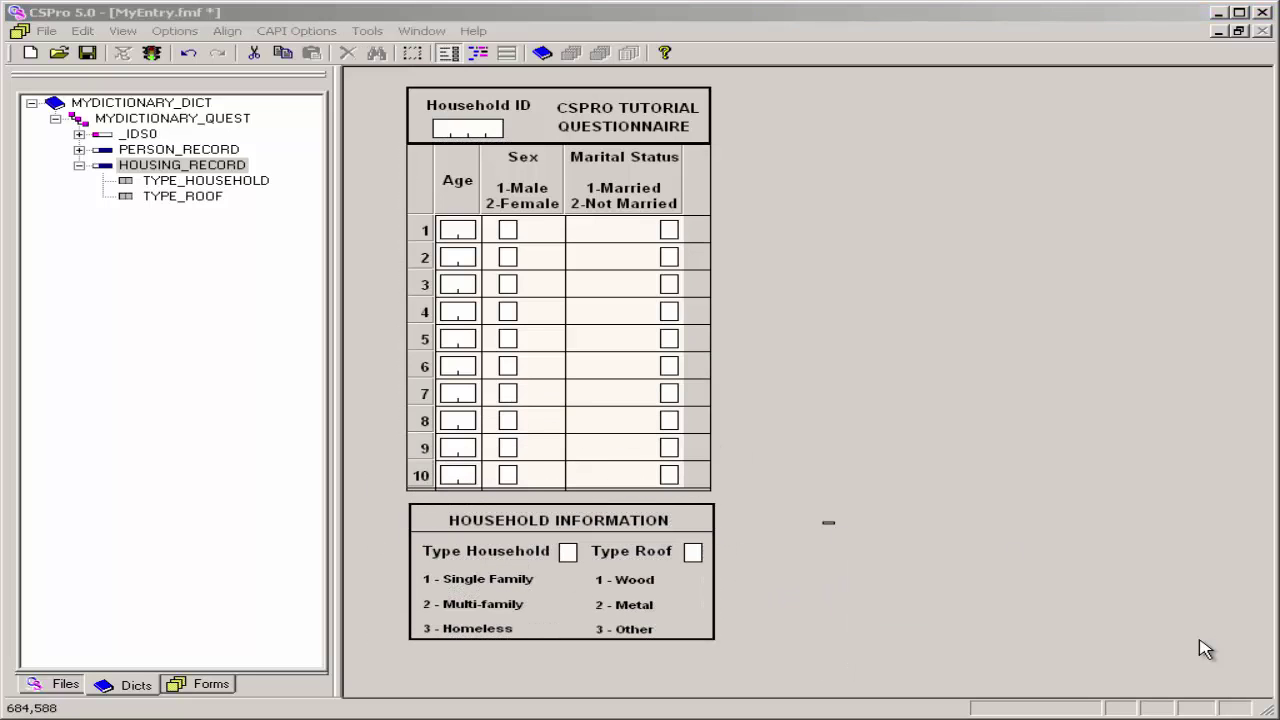